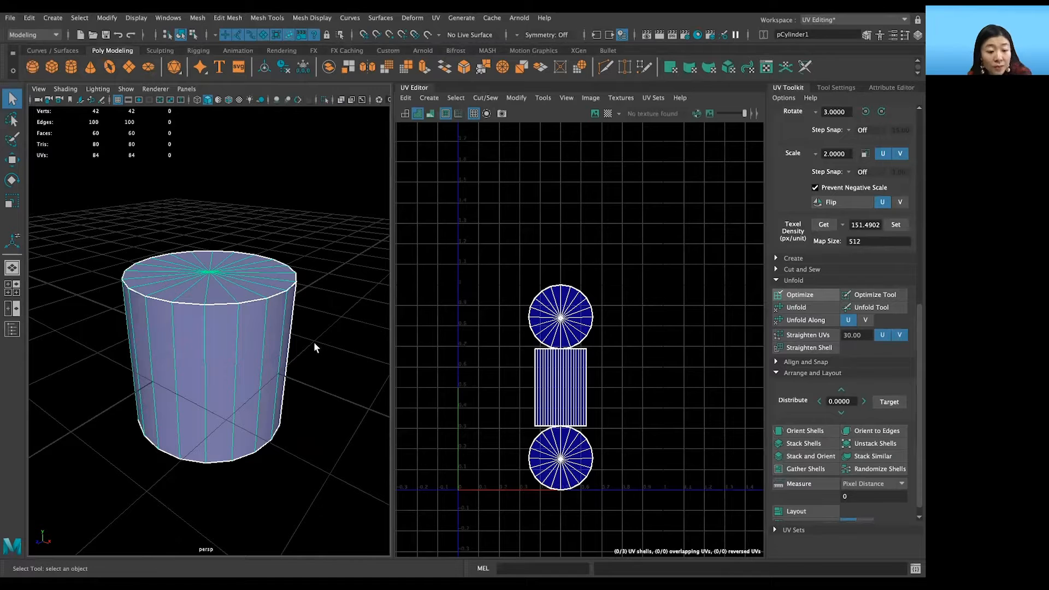
Apply a cylindrical UV projection to the cylinder
alt+drag(318, 346, 361, 341)
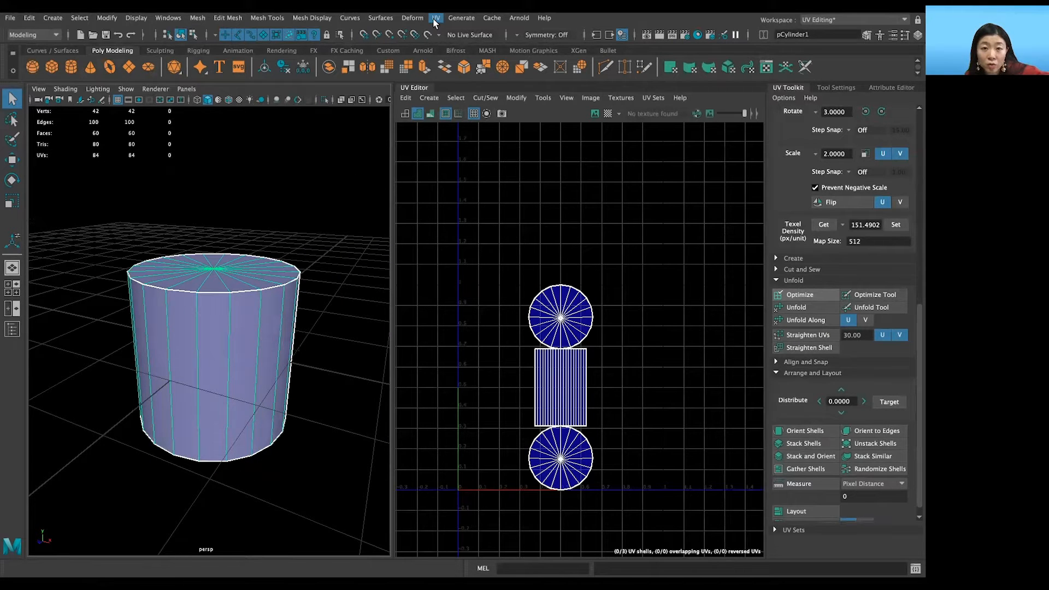
click(435, 18)
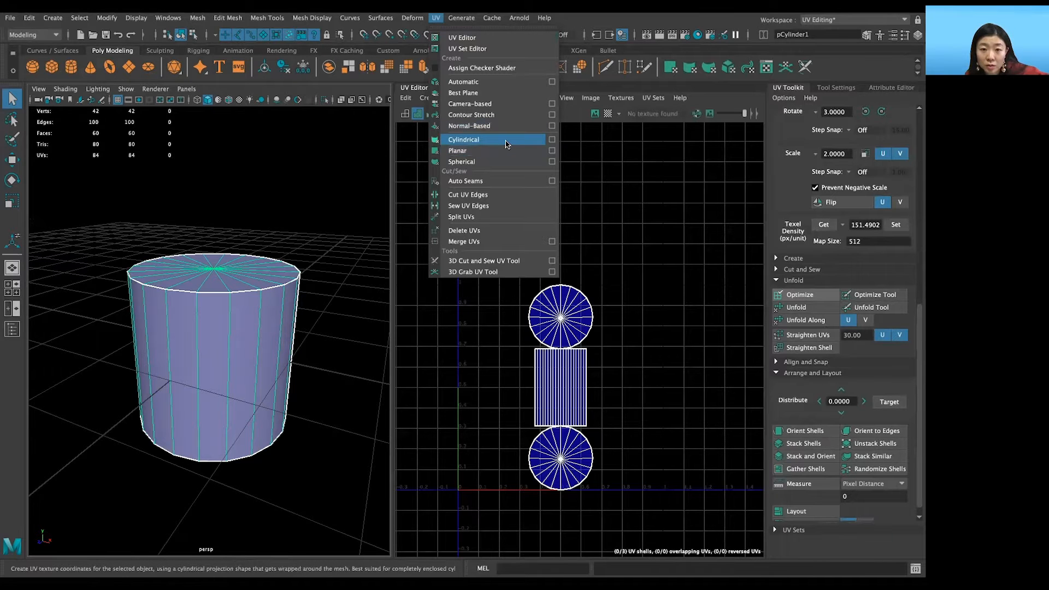
click(506, 141)
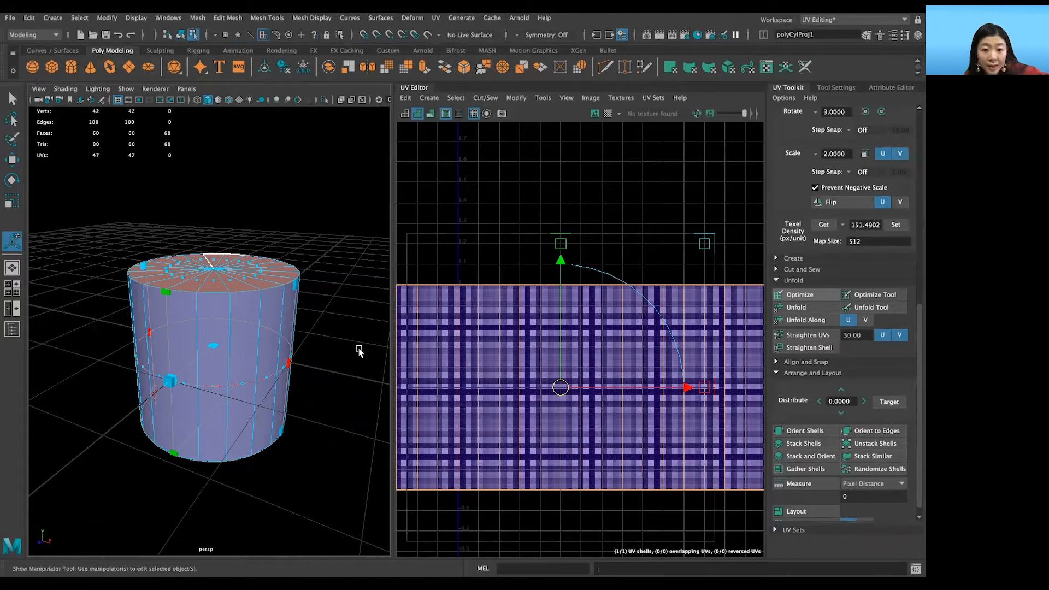
Stretch the cylindrical projection to a height of about 3.24 and widen its horizontal sweep to 360 degrees around the cylinder
alt+drag(293, 409, 587, 365)
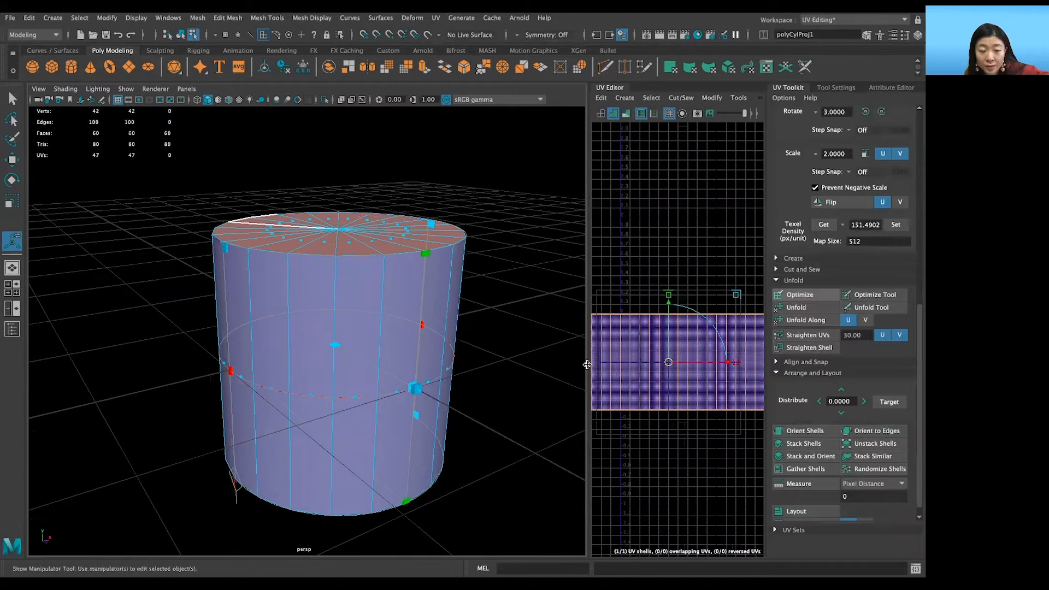
drag(426, 255, 433, 158)
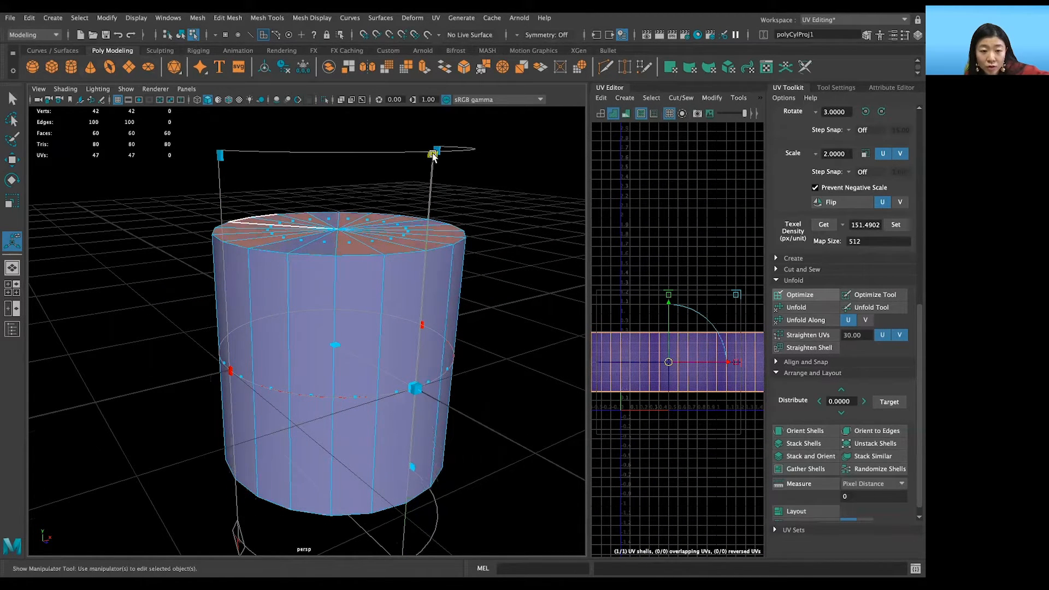
scroll(440, 248, down, 5)
alt+drag(347, 367, 426, 379)
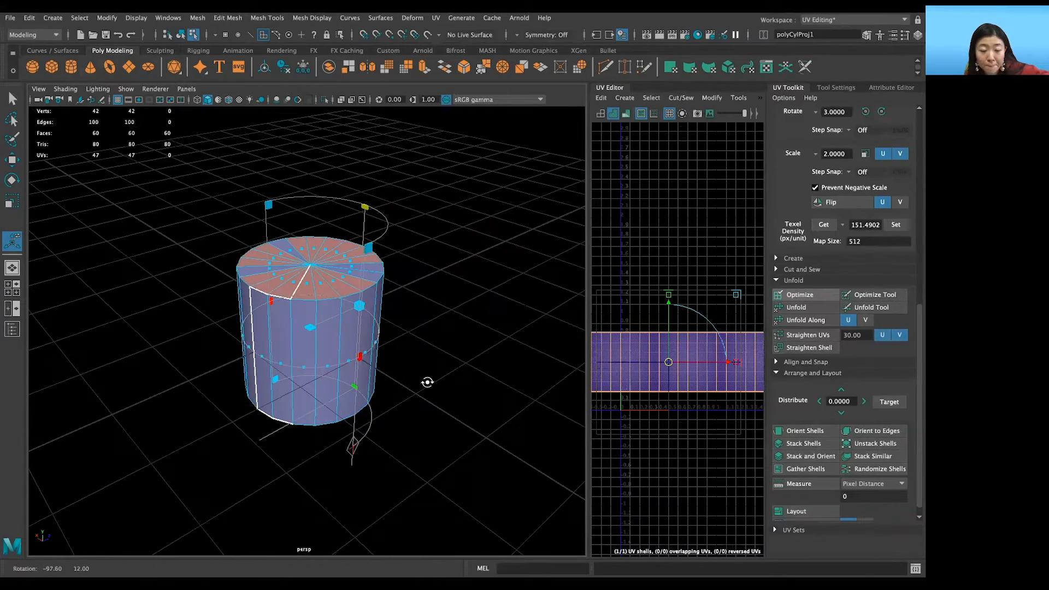
alt+drag(362, 358, 276, 265)
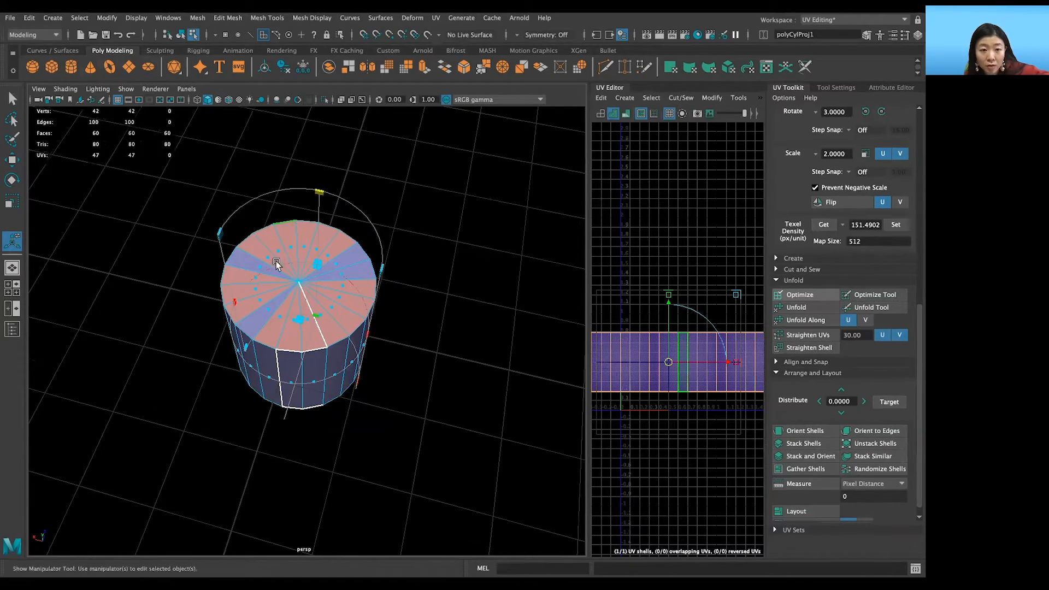
alt+drag(394, 288, 241, 350)
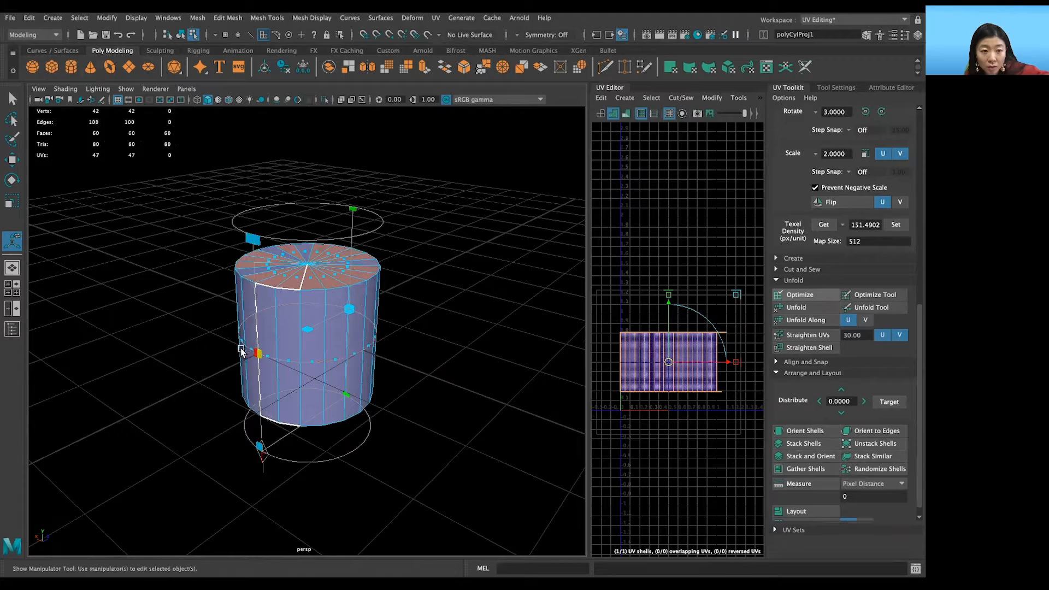
Examine the wrapped projection and its seam on the cylinder from several angles
scroll(318, 298, up, 3)
alt+drag(354, 347, 431, 334)
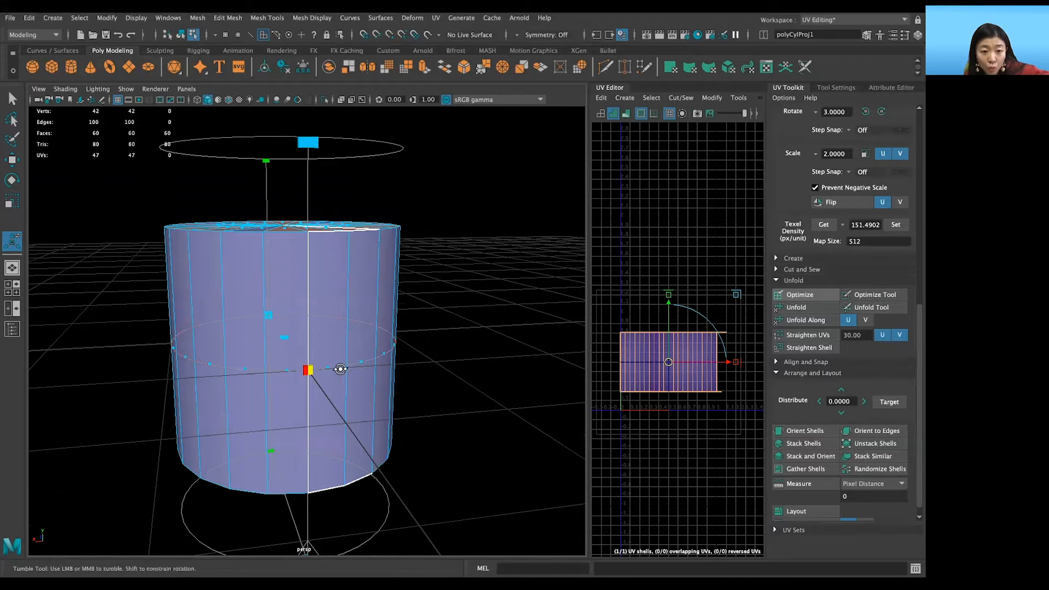
alt+drag(340, 369, 334, 362)
click(640, 114)
click(641, 114)
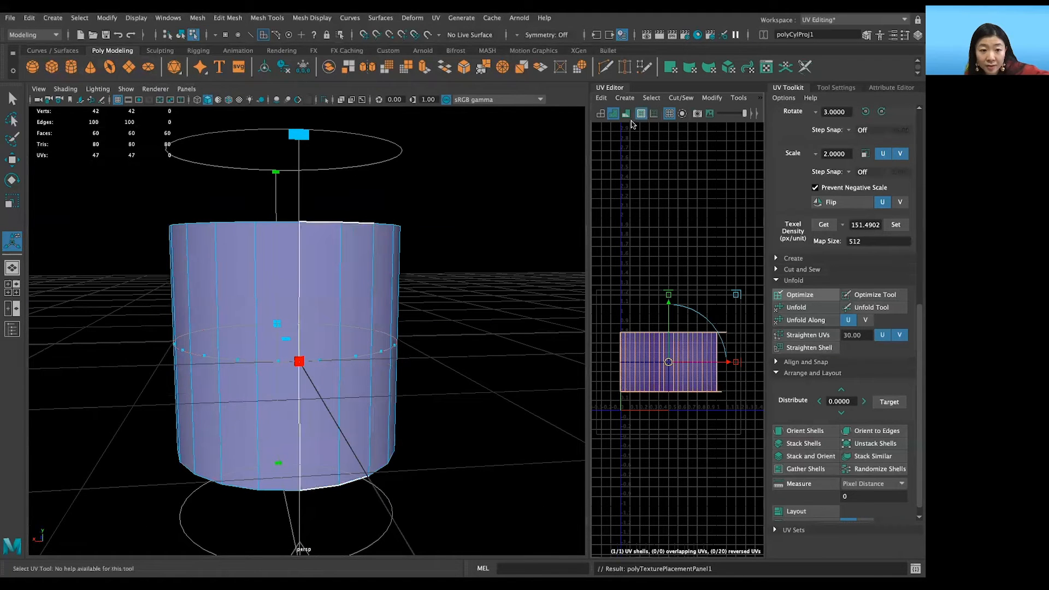
alt+drag(427, 265, 252, 279)
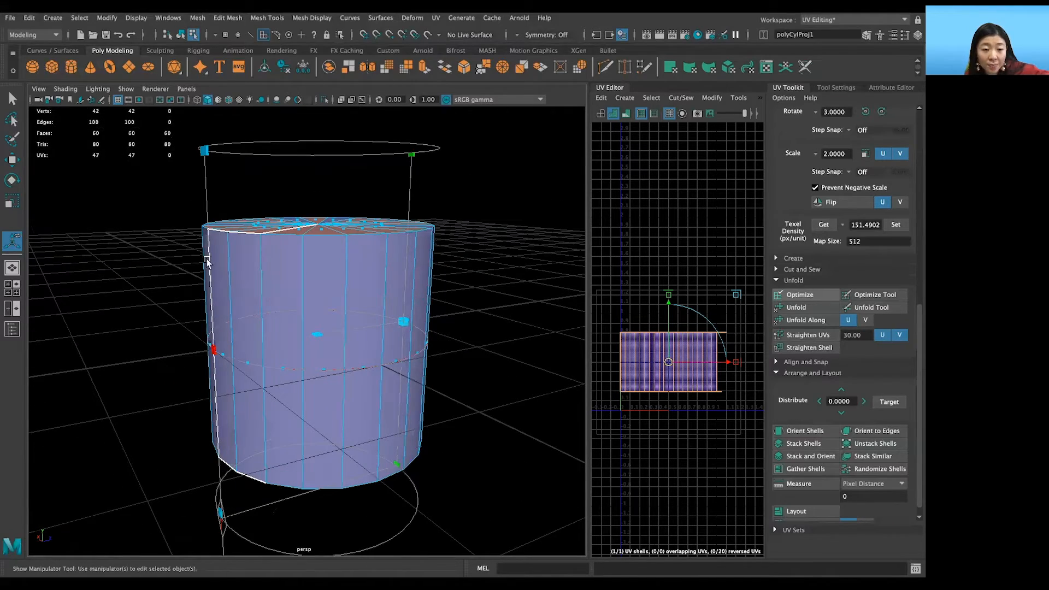
alt+drag(453, 297, 328, 308)
scroll(387, 331, down, 5)
alt+drag(392, 349, 389, 344)
scroll(388, 345, up, 4)
alt+drag(312, 316, 281, 231)
alt+drag(345, 314, 394, 285)
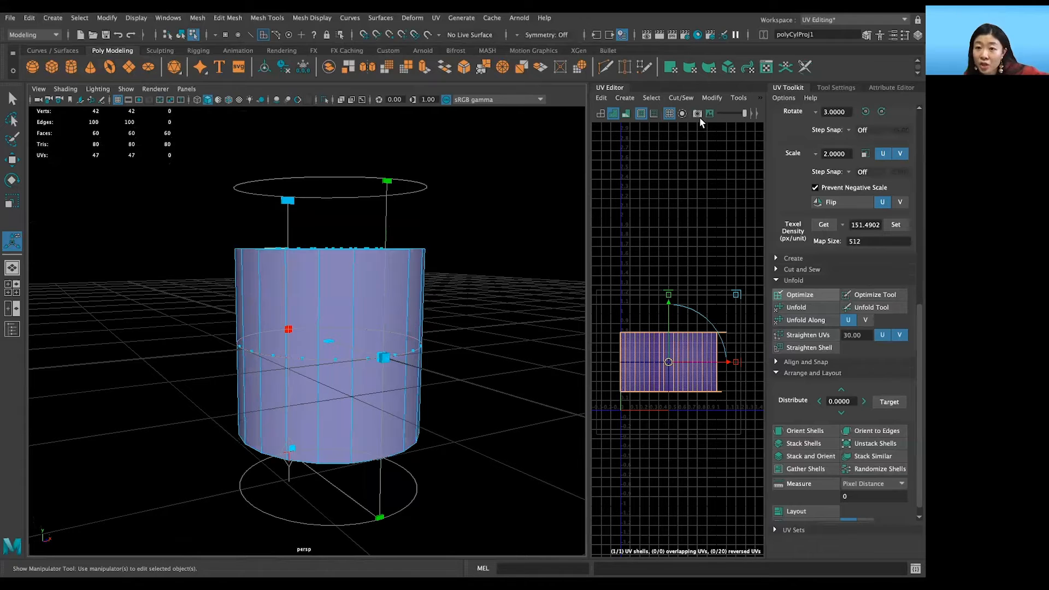
Widen the UV Editor and display the checker map on the cylinder
click(584, 149)
drag(586, 150, 452, 159)
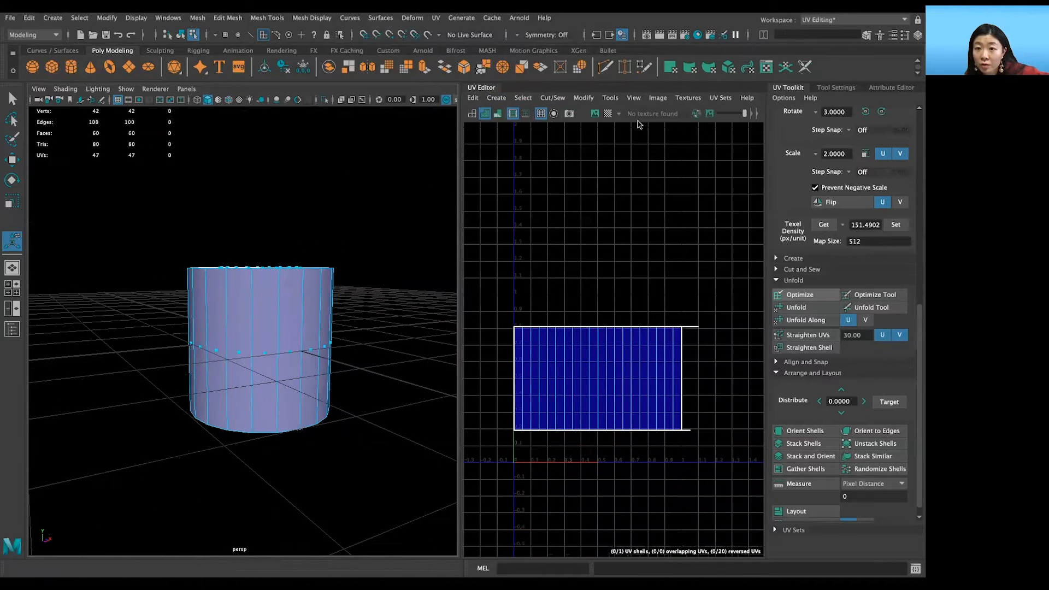
click(610, 116)
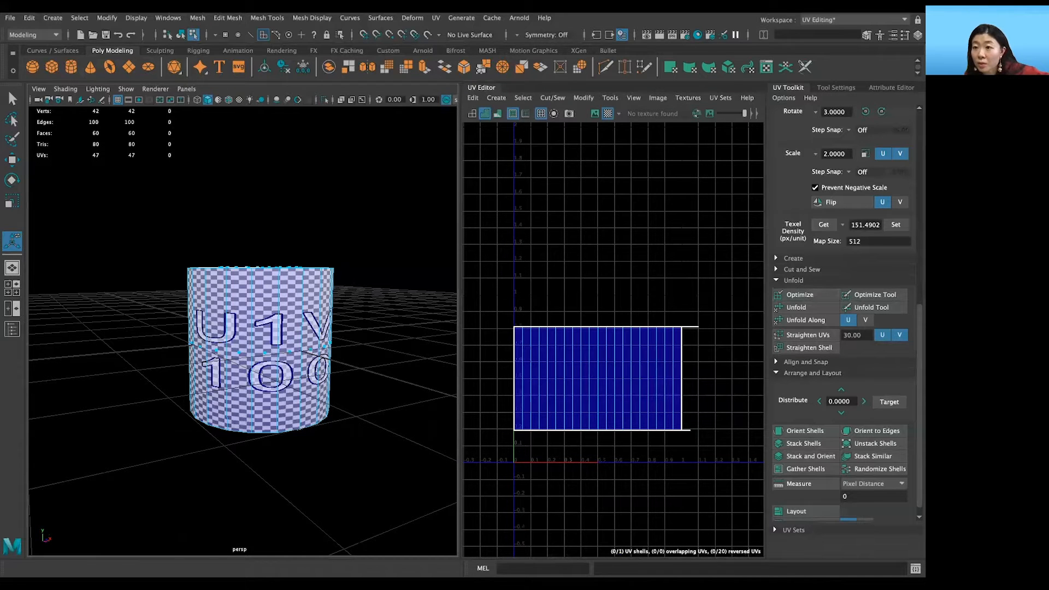
Switch to the Maya Classic workspace and keep the Channel Box displayed
click(873, 20)
click(859, 34)
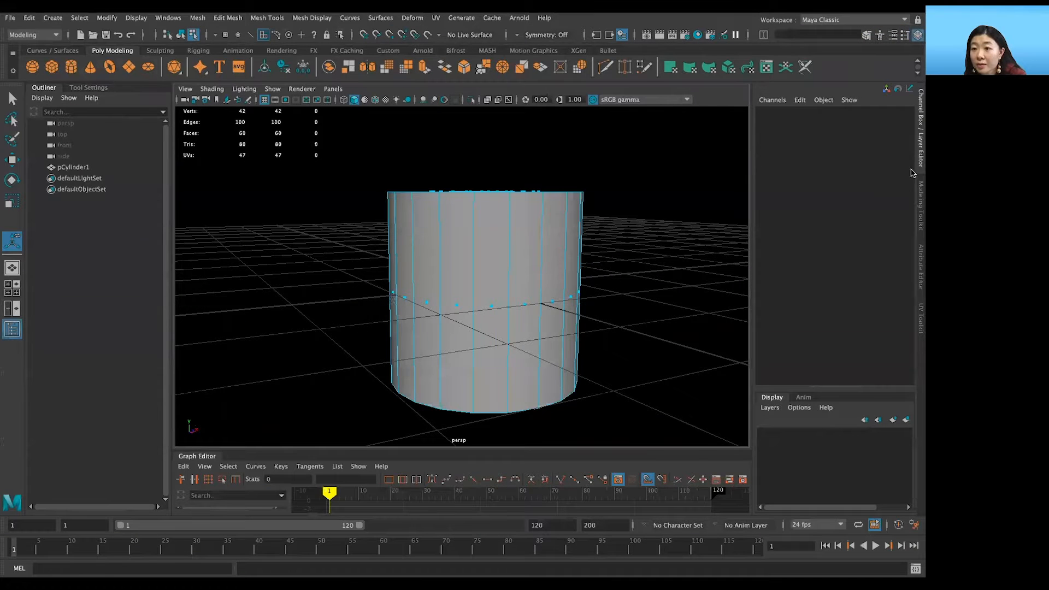
click(916, 144)
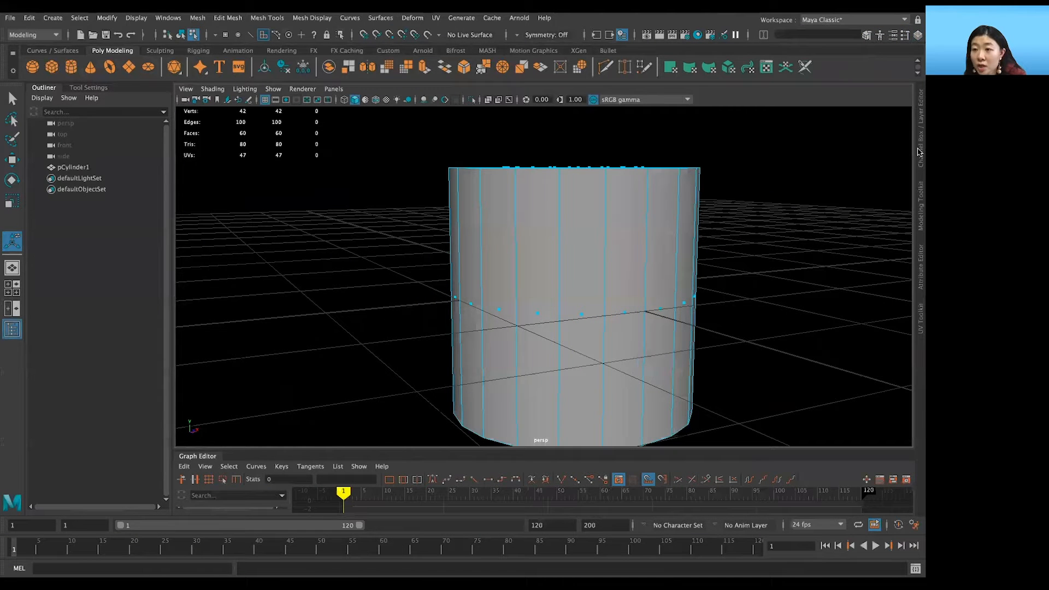
click(913, 147)
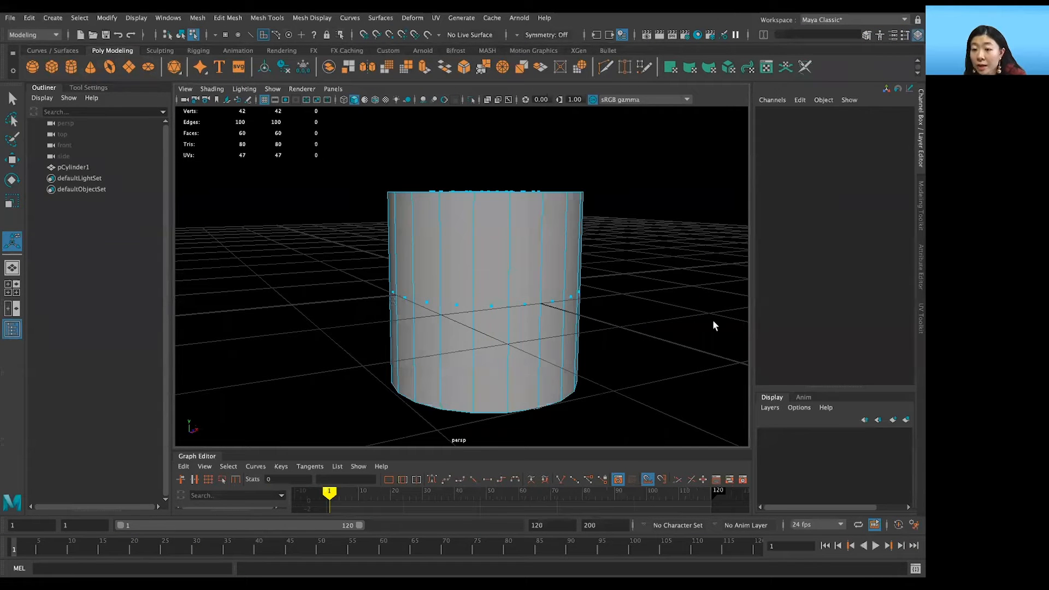
Select the whole cylinder in object mode and show the manipulator of its polyCylProj1 input
right_drag(533, 277, 575, 263)
drag(444, 153, 557, 292)
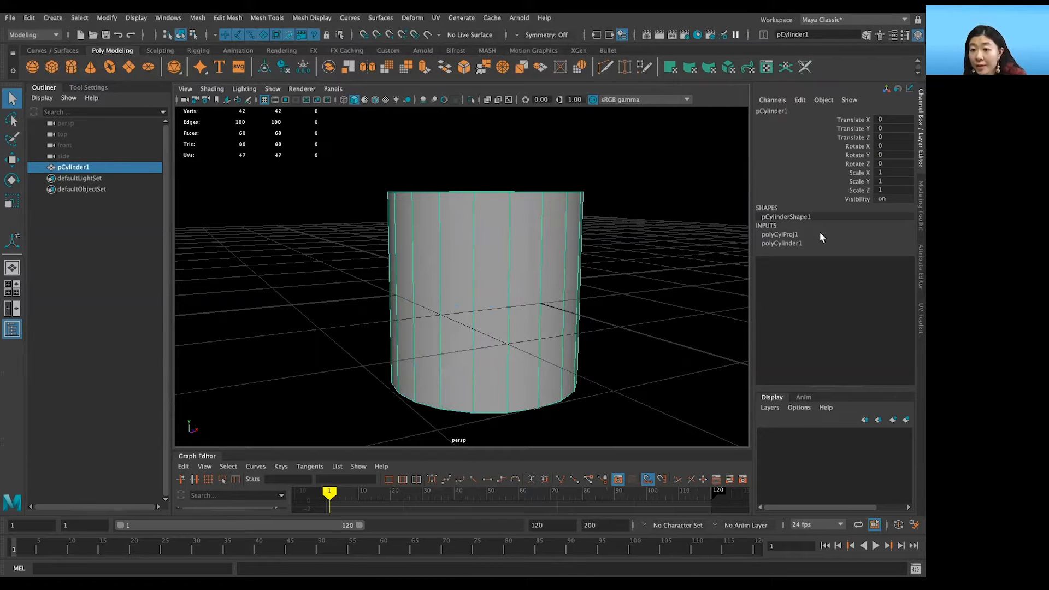
click(819, 234)
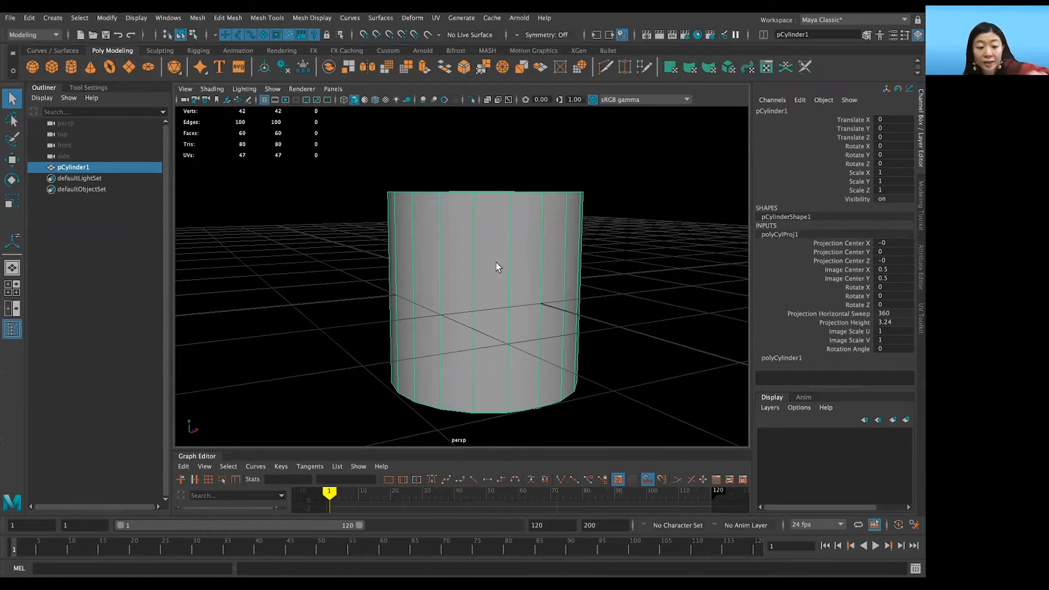
key(t)
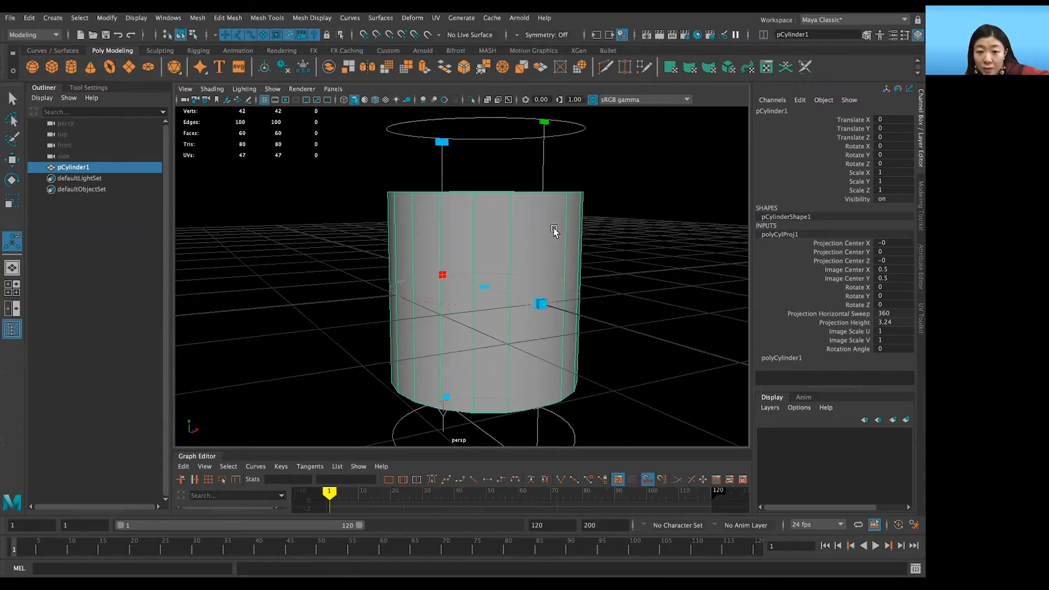
Switch the projection manipulator to its transform handles and rotate the projection to about -24.2 degrees around Y
scroll(511, 279, down, 3)
alt+drag(465, 330, 439, 358)
click(433, 357)
alt+drag(492, 274, 428, 346)
key(plus)
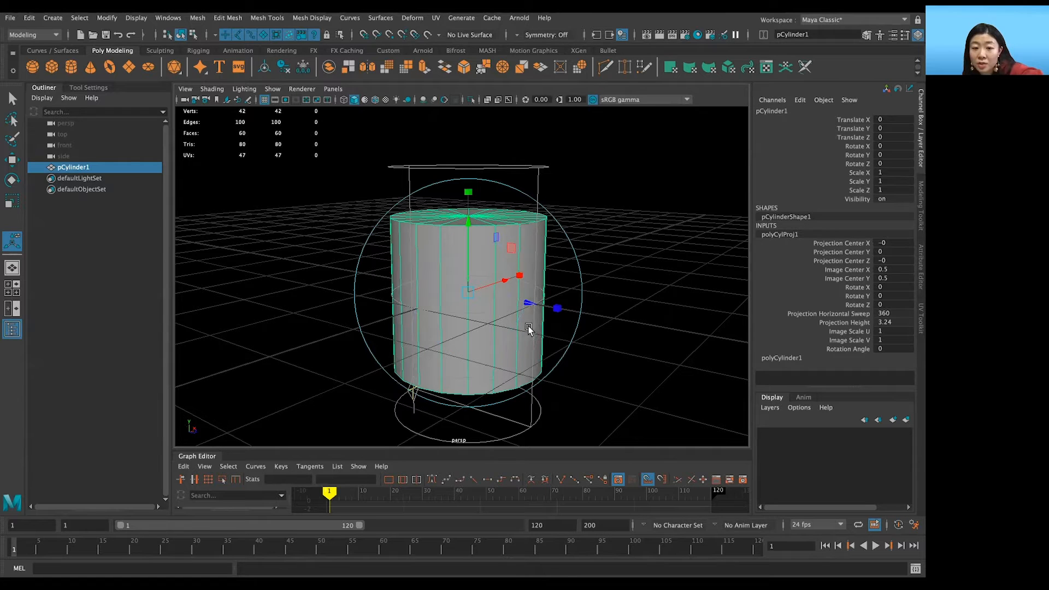
click(579, 275)
drag(540, 316, 498, 327)
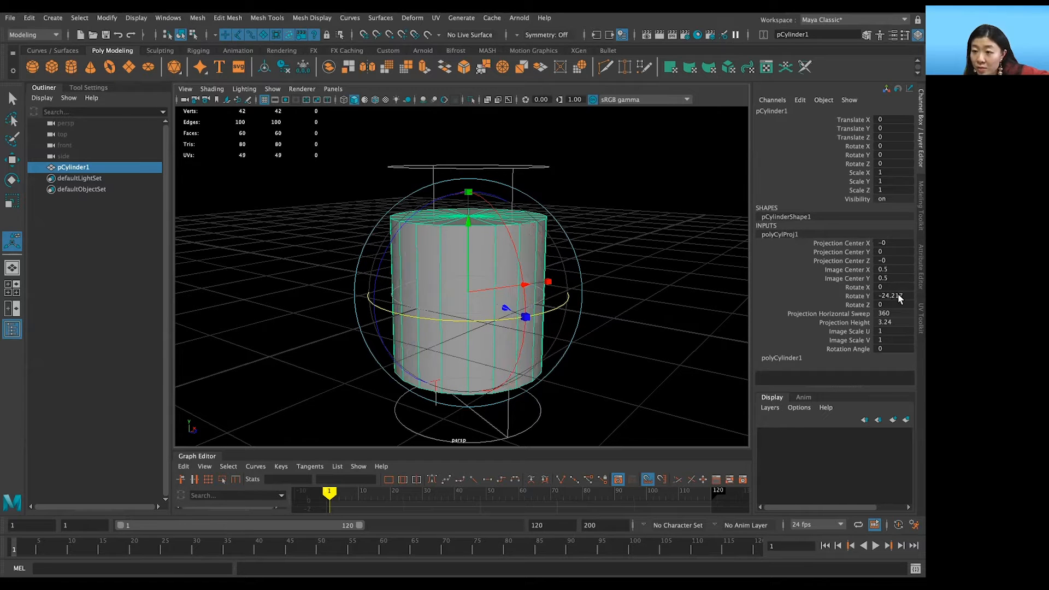
Adjust the projection's Rotate Y attribute interactively to -30.474
click(862, 296)
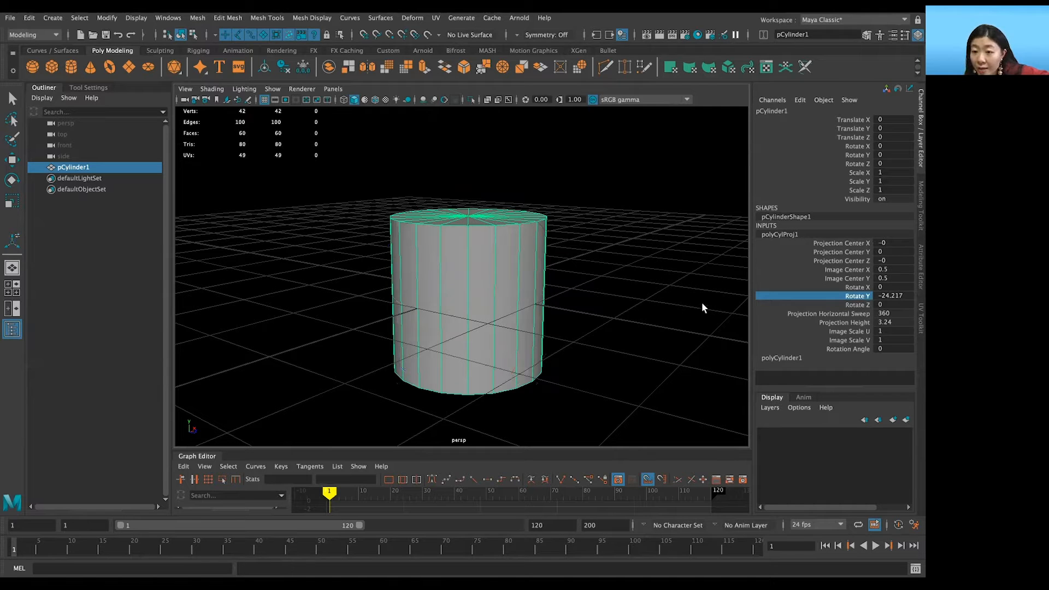
middle_drag(704, 306, 636, 308)
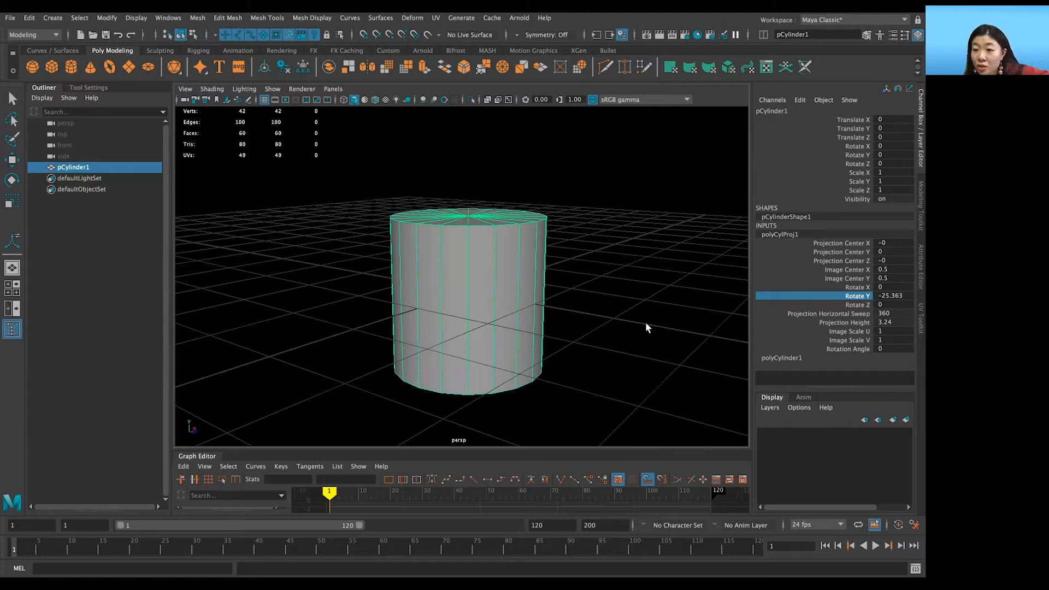
middle_drag(487, 332, 445, 325)
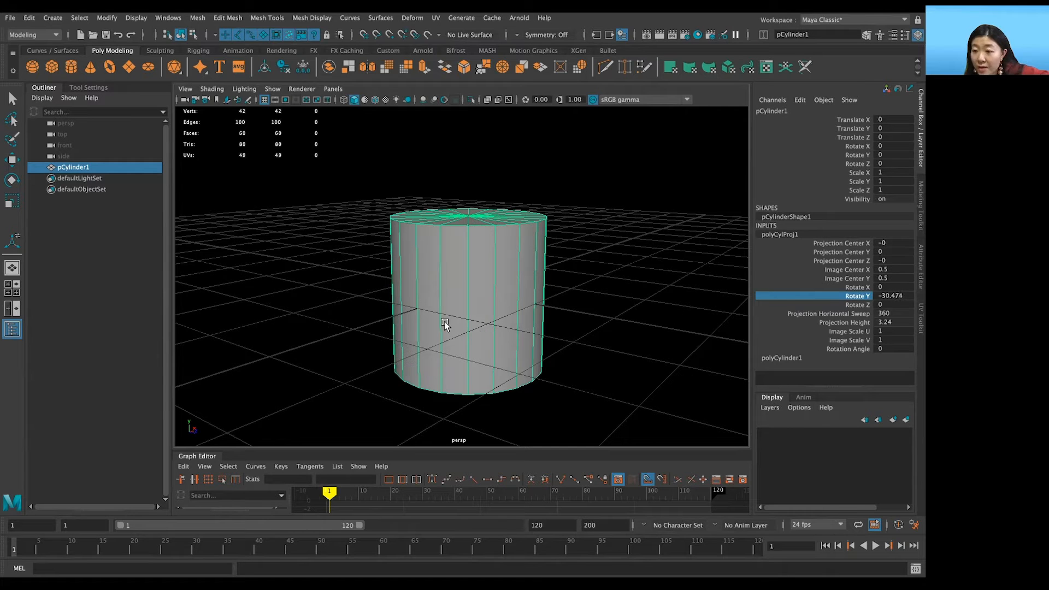
Open a separate UV Editor window with the checker map displayed and move it clear of the cylinder
click(883, 22)
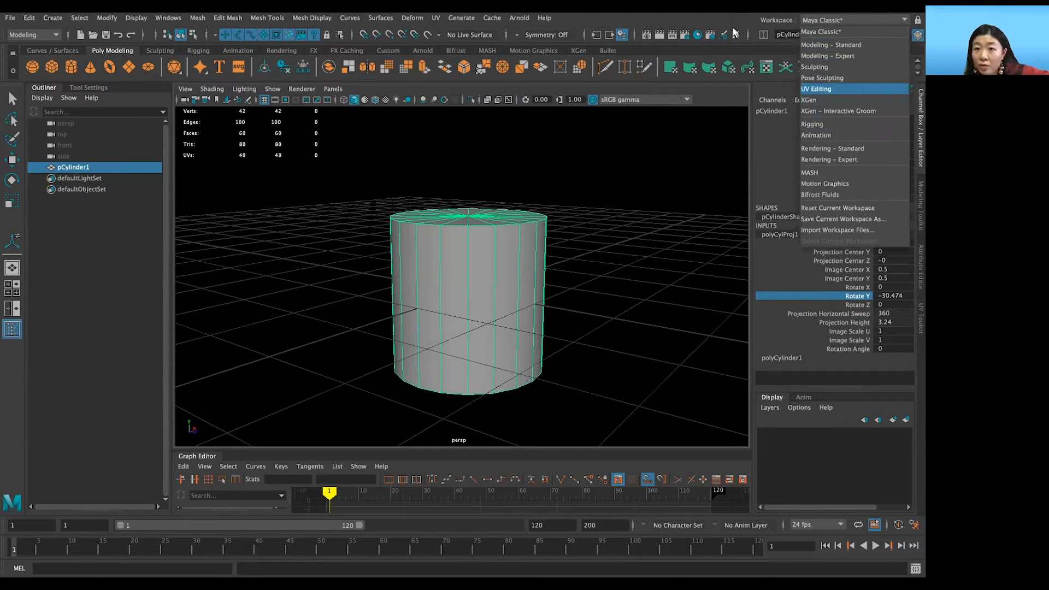
click(764, 75)
click(766, 69)
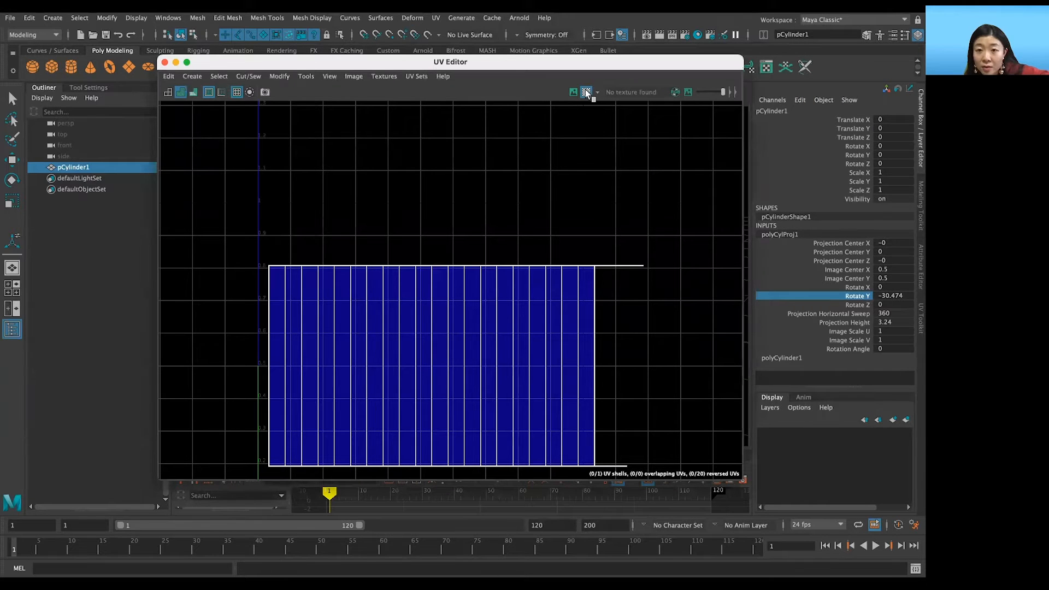
drag(649, 65, 276, 173)
click(354, 217)
Tilt the cylindrical projection by adjusting its Rotate X attribute to 8.571
alt+drag(584, 297, 527, 295)
alt+middle_drag(601, 290, 434, 327)
click(856, 287)
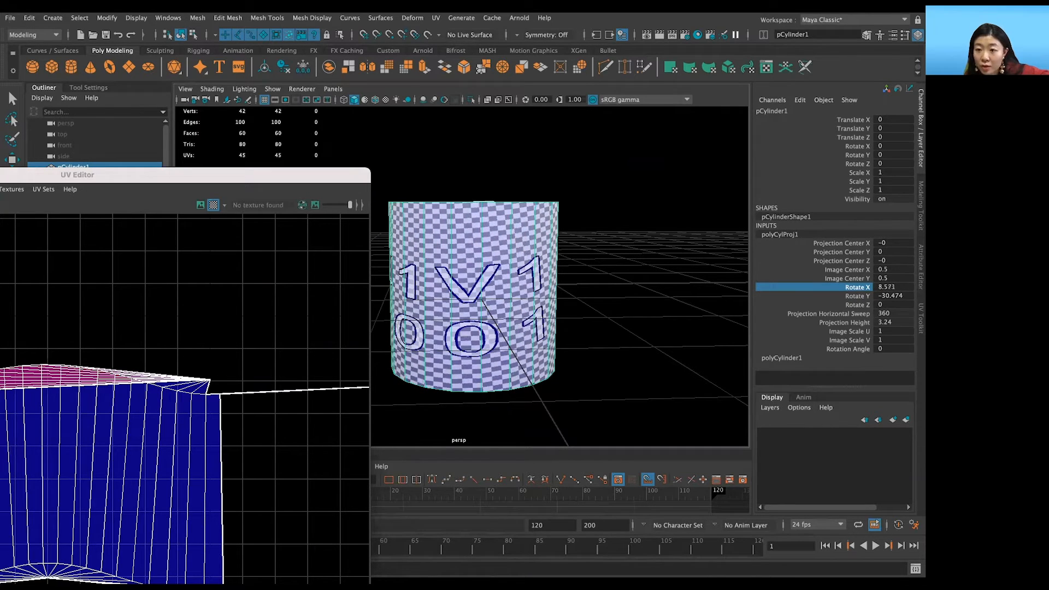
Display the polyCylProj1 projection manipulator around the checkered cylinder again
click(827, 235)
click(797, 263)
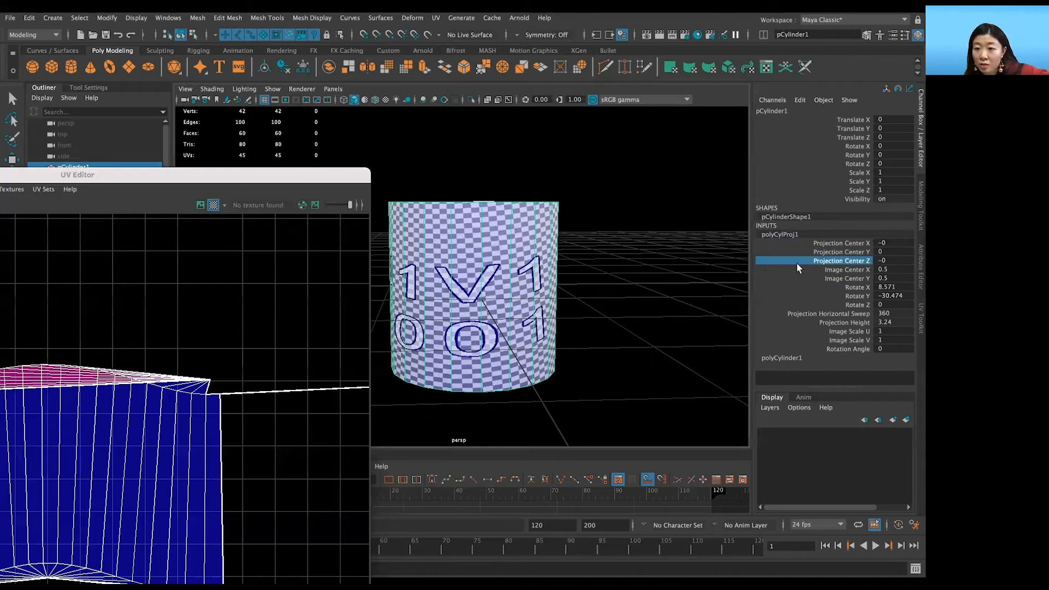
key(t)
scroll(597, 298, down, 5)
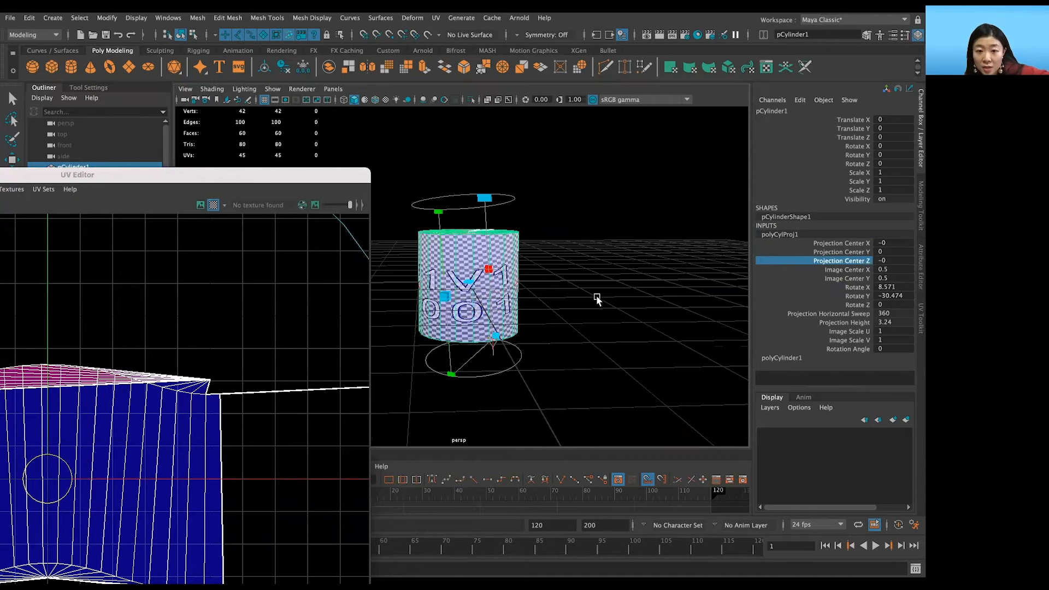
alt+drag(585, 319, 631, 311)
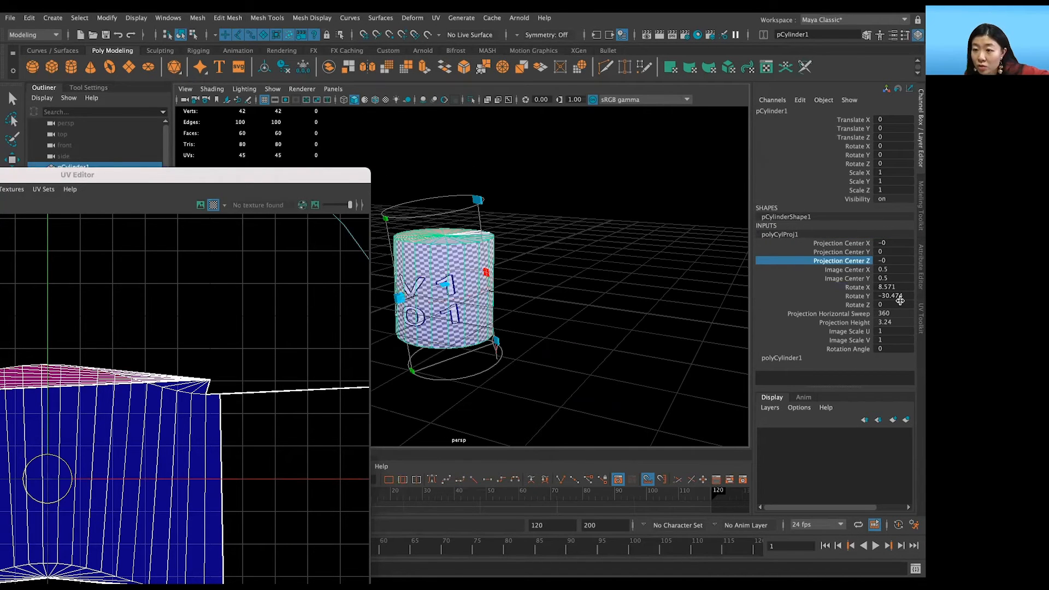
Reset the projection's Rotate Y and Rotate X to 0
double_click(892, 296)
text(0)
double_click(903, 287)
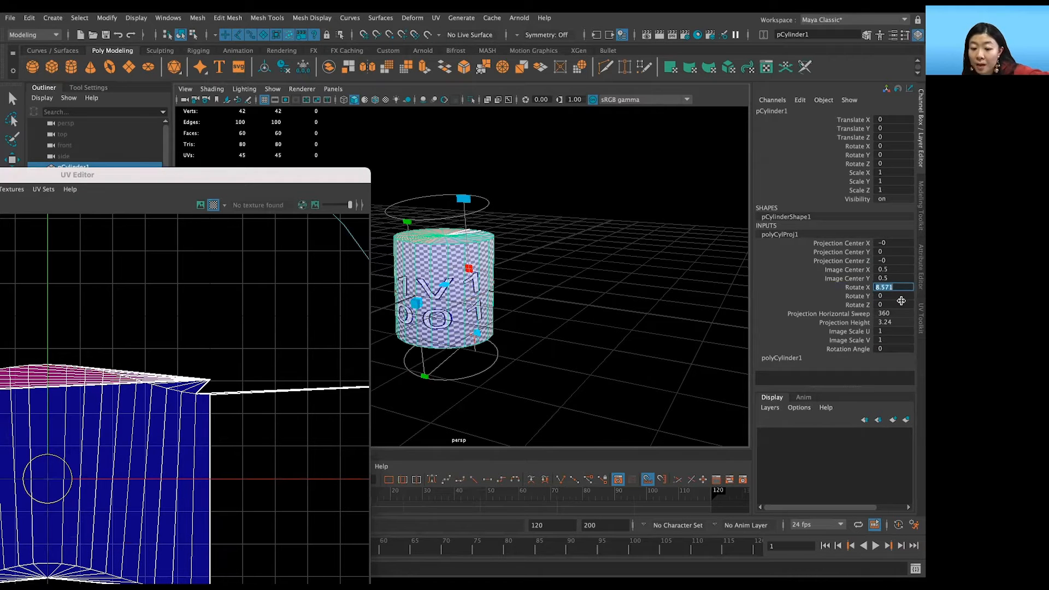
text(0)
key(Return)
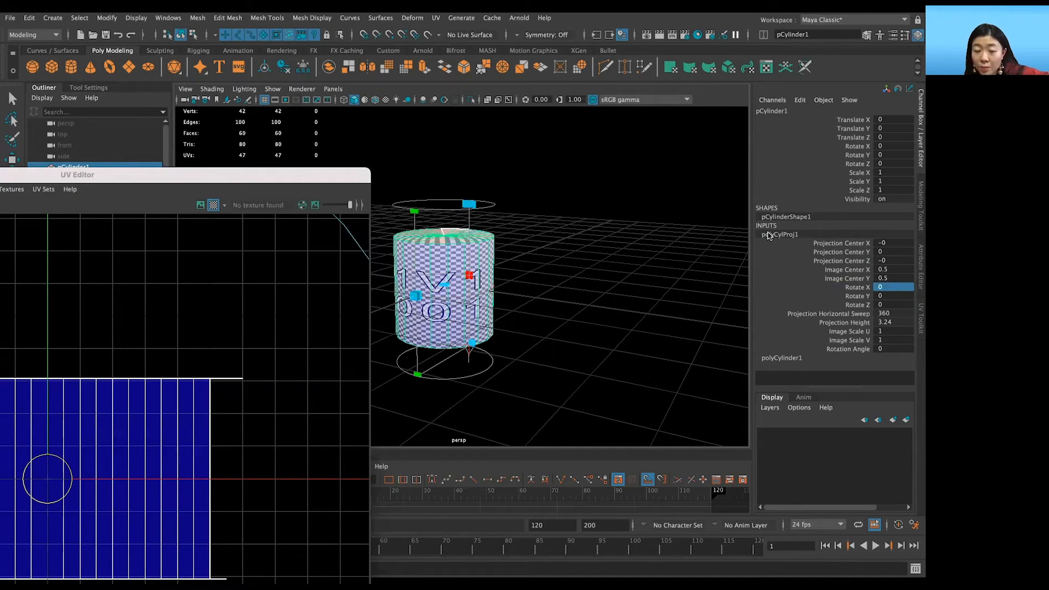
Switch to the UV Editing workspace
click(871, 22)
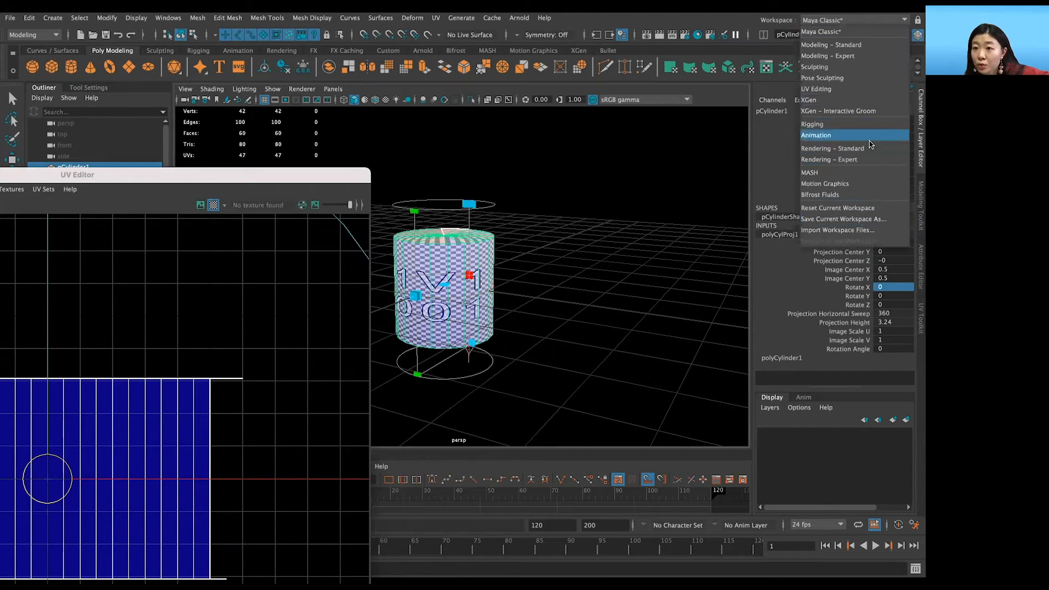
click(852, 89)
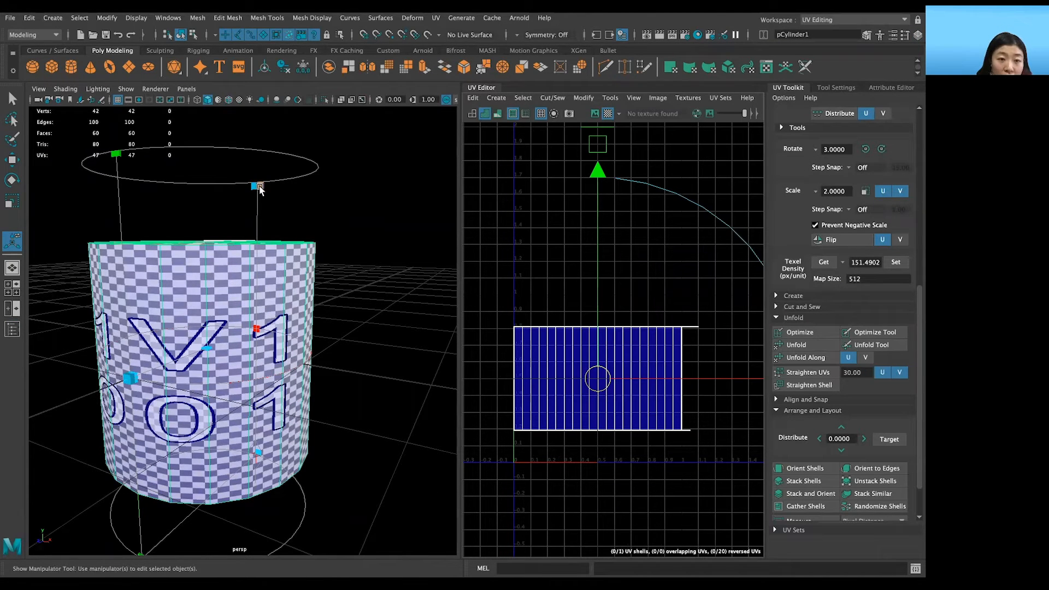
Stretch the cylindrical projection's height with its manipulator until the checker squares on the cylinder's side look square
drag(115, 154, 174, 8)
scroll(219, 352, down, 5)
drag(207, 252, 209, 235)
scroll(245, 307, up, 5)
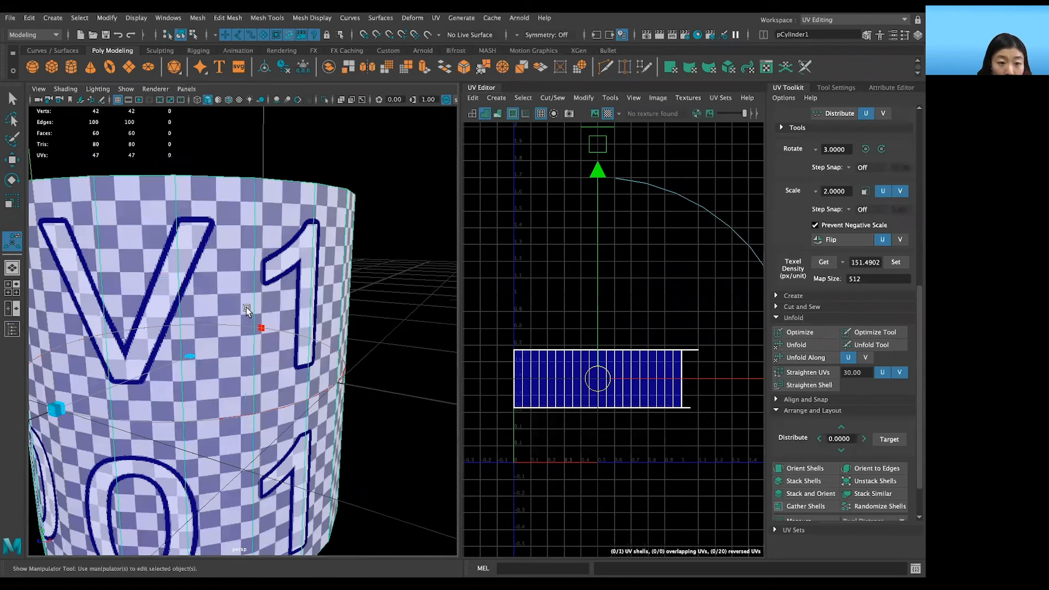
scroll(617, 319, up, 8)
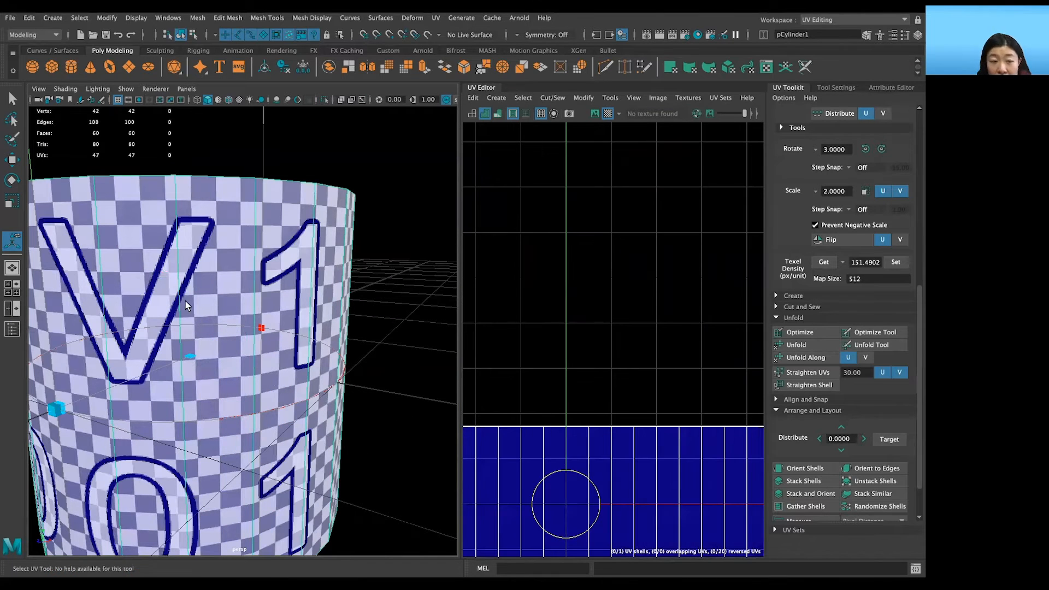
scroll(231, 279, down, 5)
drag(188, 178, 186, 163)
scroll(312, 277, up, 10)
scroll(293, 293, down, 4)
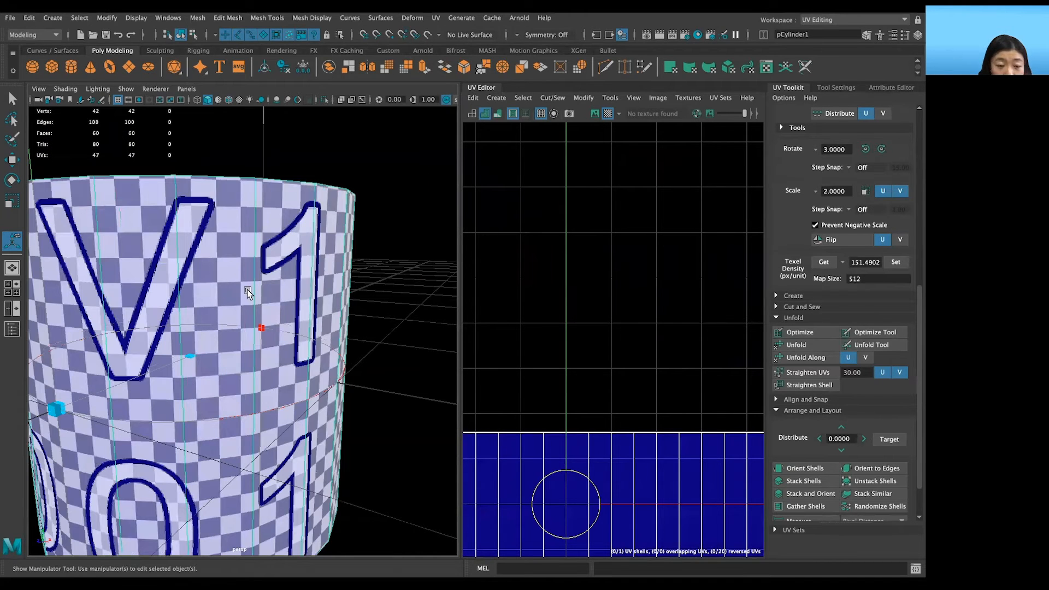
scroll(313, 319, down, 8)
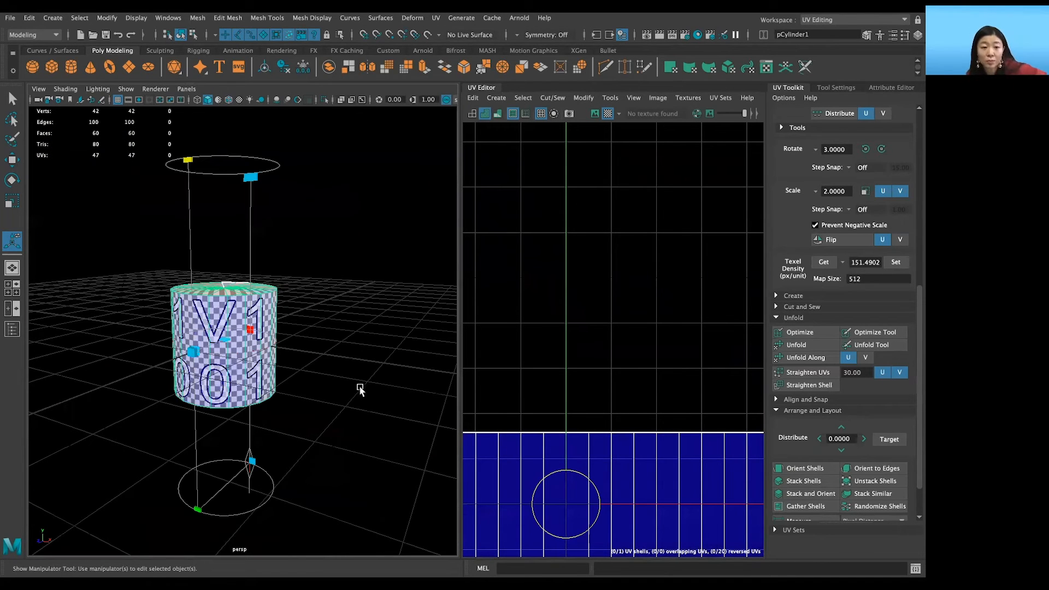
Switch the cylinder to face selection mode and turn off the checker map and UV shell shading
click(321, 316)
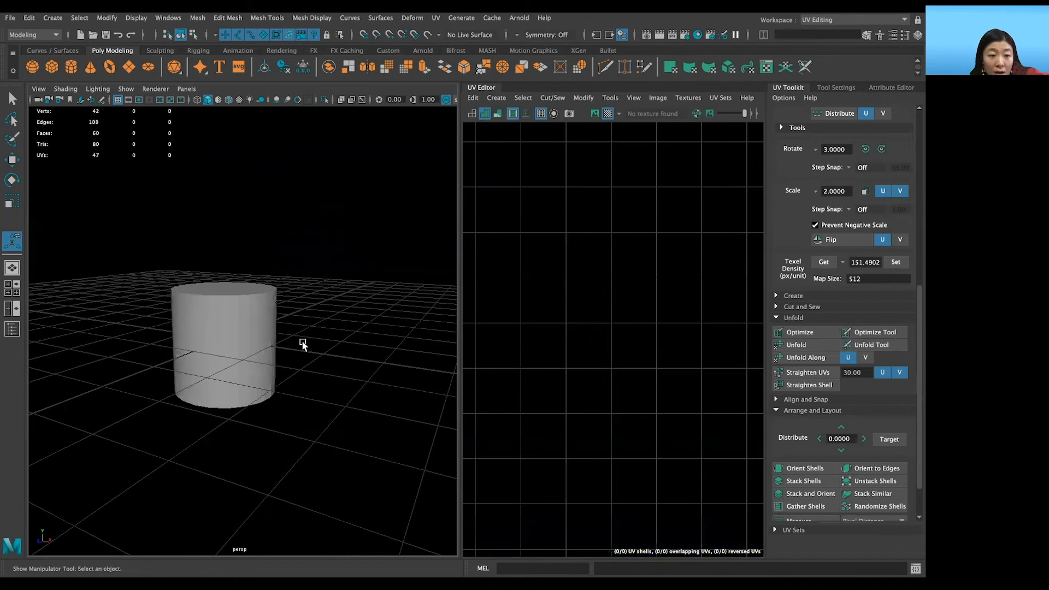
alt+drag(292, 346, 287, 311)
right_drag(268, 282, 310, 269)
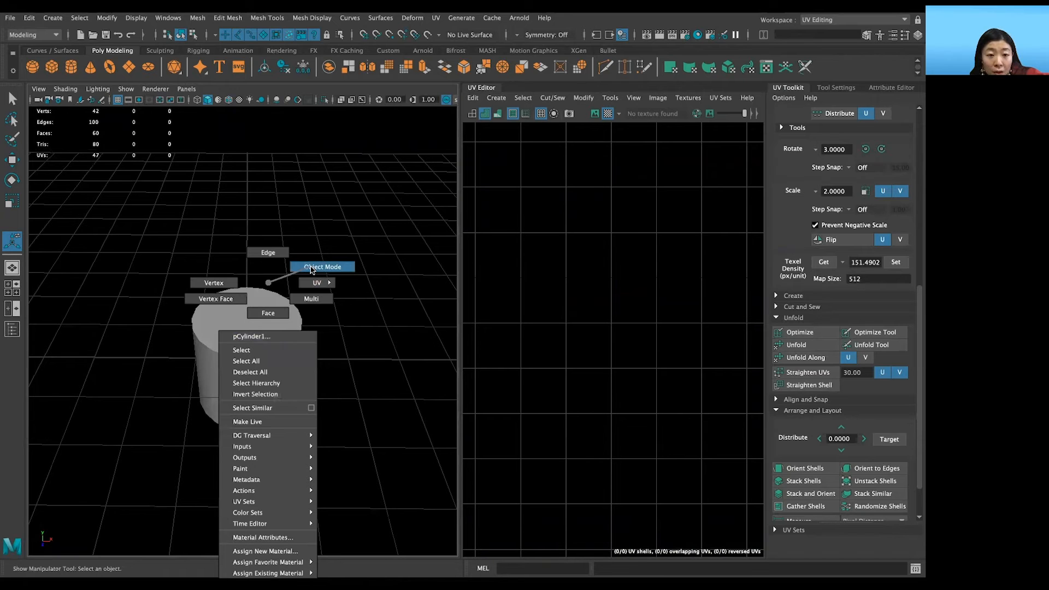
right_drag(311, 269, 268, 315)
alt+drag(272, 338, 274, 298)
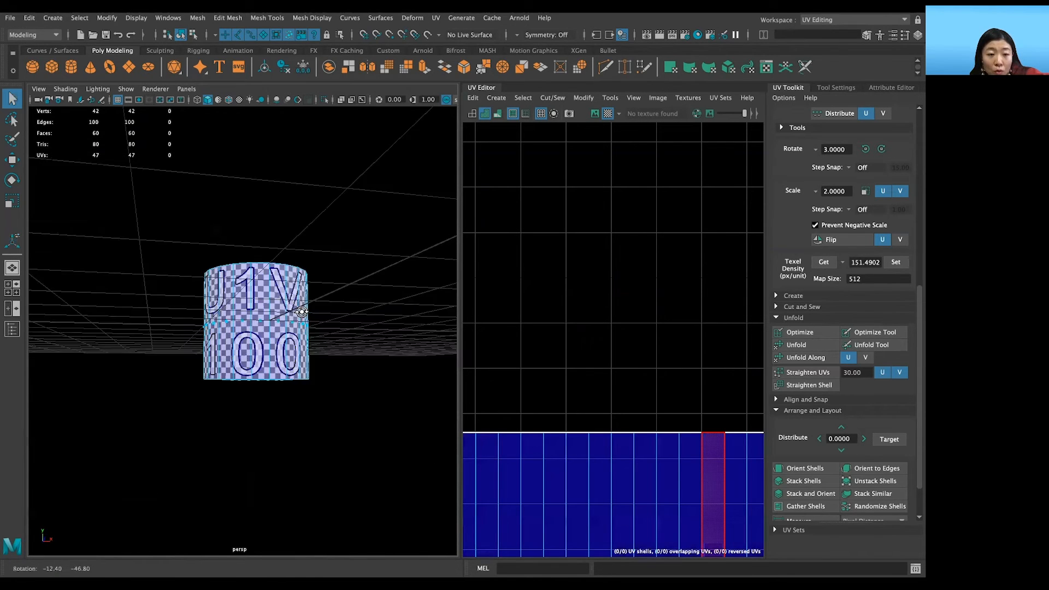
alt+drag(273, 297, 276, 276)
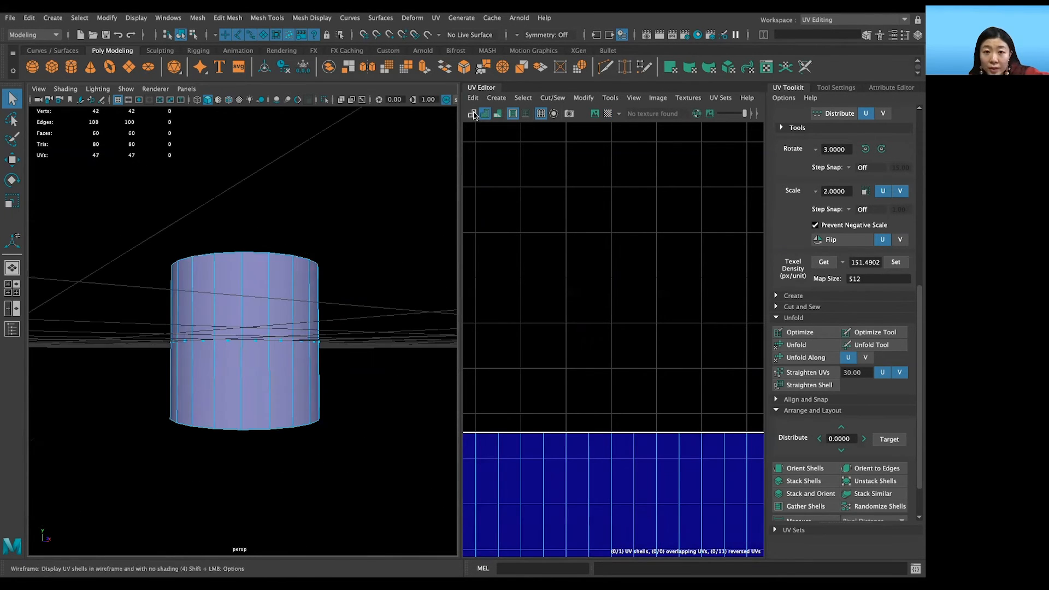
click(473, 113)
Select the cylinder's top and bottom cap faces and apply a planar projection from the Y axis, fitted to the bounding box
alt+drag(356, 262, 134, 440)
alt+drag(297, 391, 362, 416)
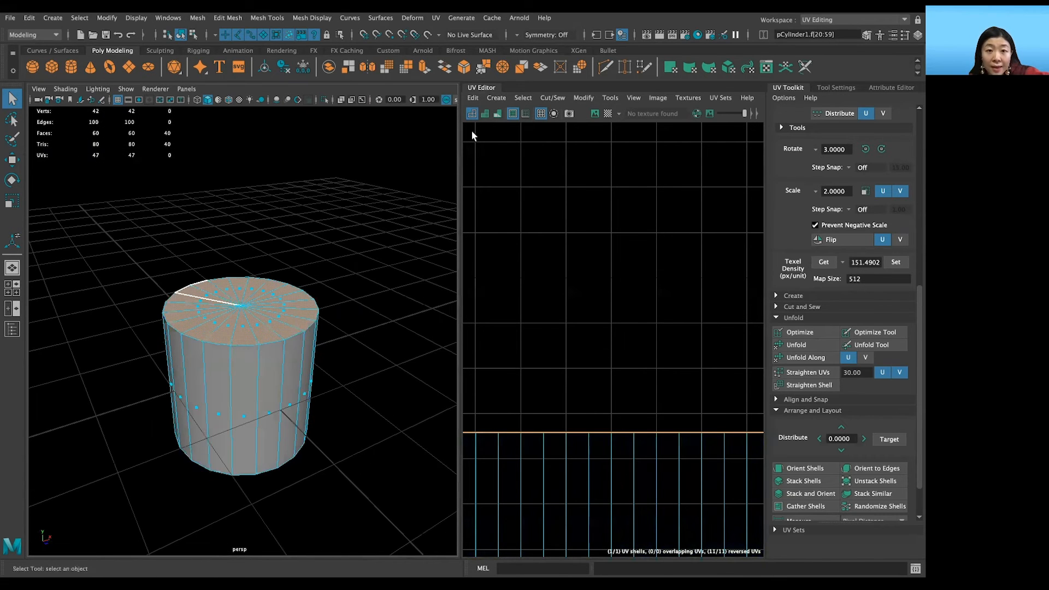
click(436, 20)
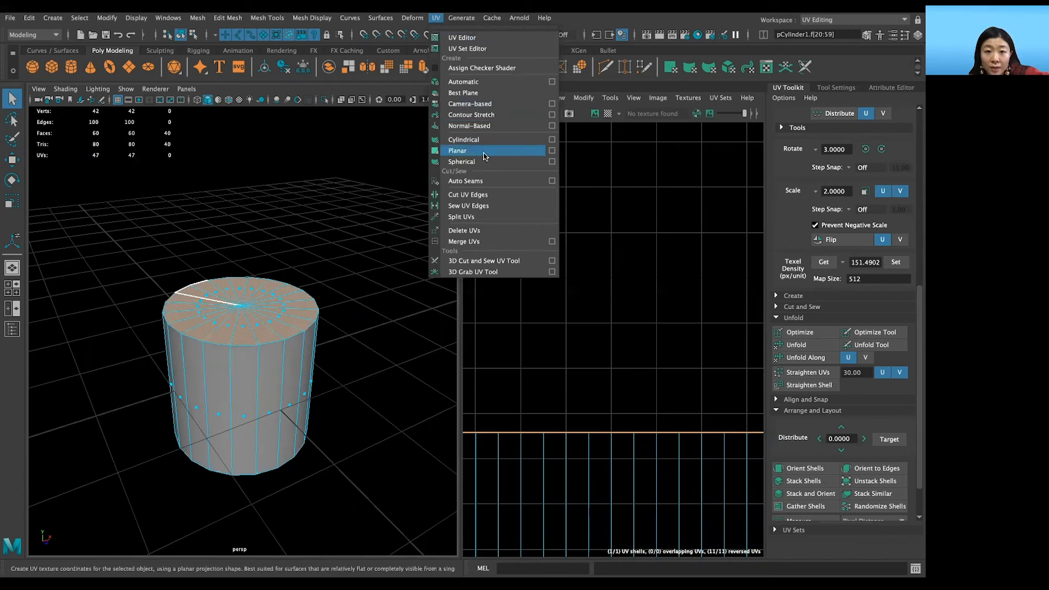
click(552, 151)
drag(349, 189, 498, 186)
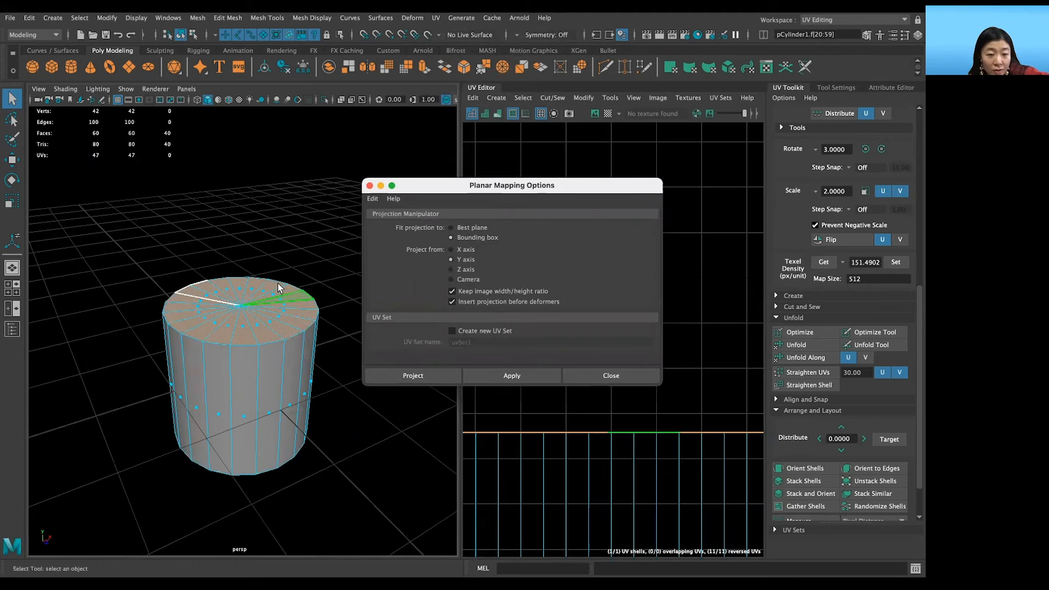
alt+drag(288, 397, 293, 369)
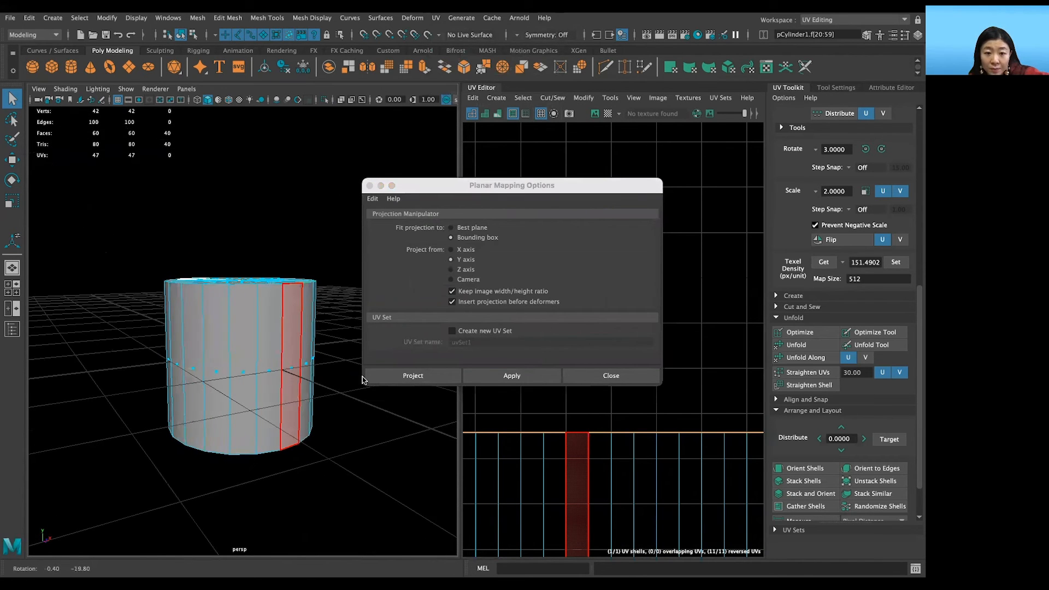
click(513, 376)
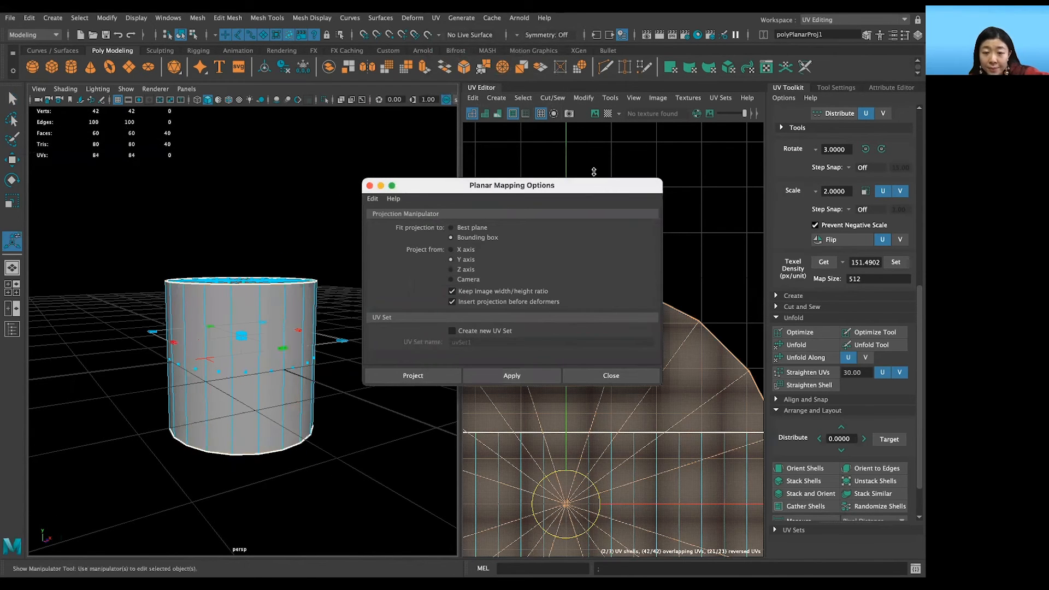
click(369, 186)
Widen the UV Editor and display the checker map on the cylinder and behind the UV shells
drag(460, 221, 267, 224)
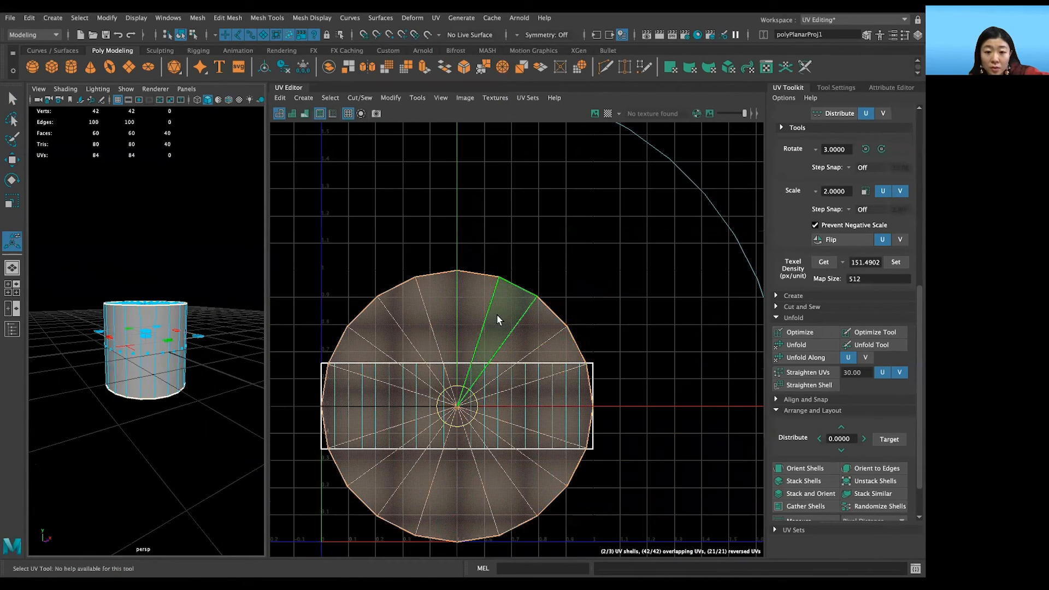
scroll(514, 311, down, 3)
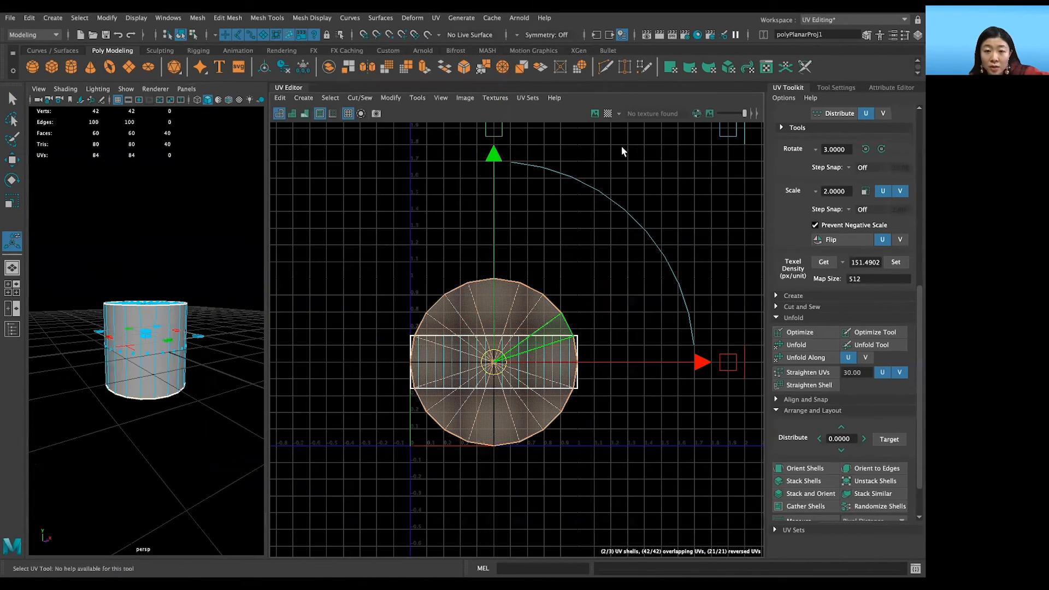
click(608, 113)
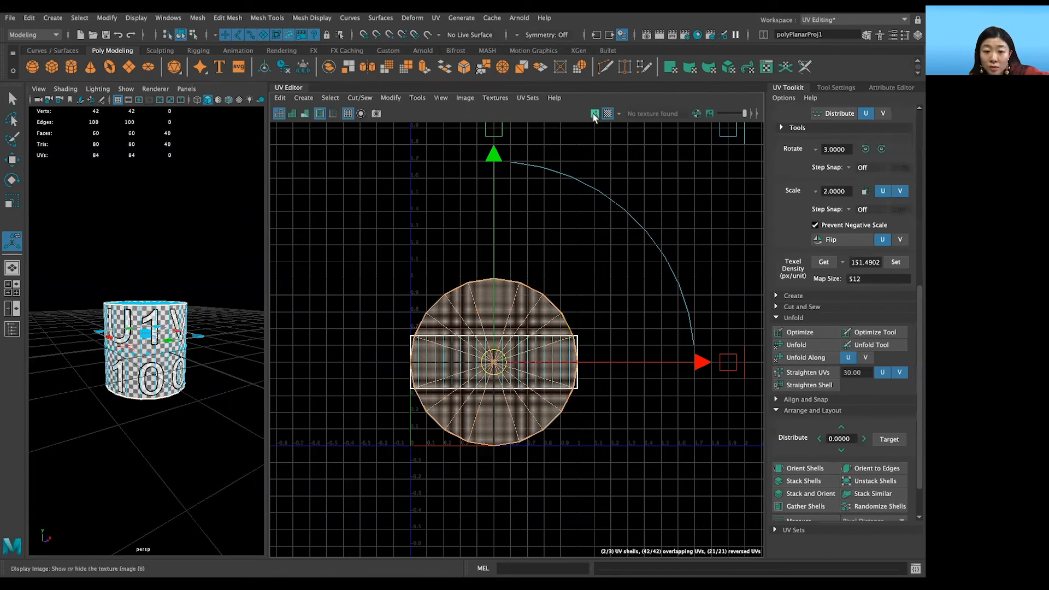
click(594, 113)
scroll(598, 240, down, 3)
Select all the cylinder's UV shells and lay them out without overlap in the U1V1 tile
drag(580, 222, 337, 426)
right_drag(457, 320, 411, 299)
drag(540, 229, 360, 410)
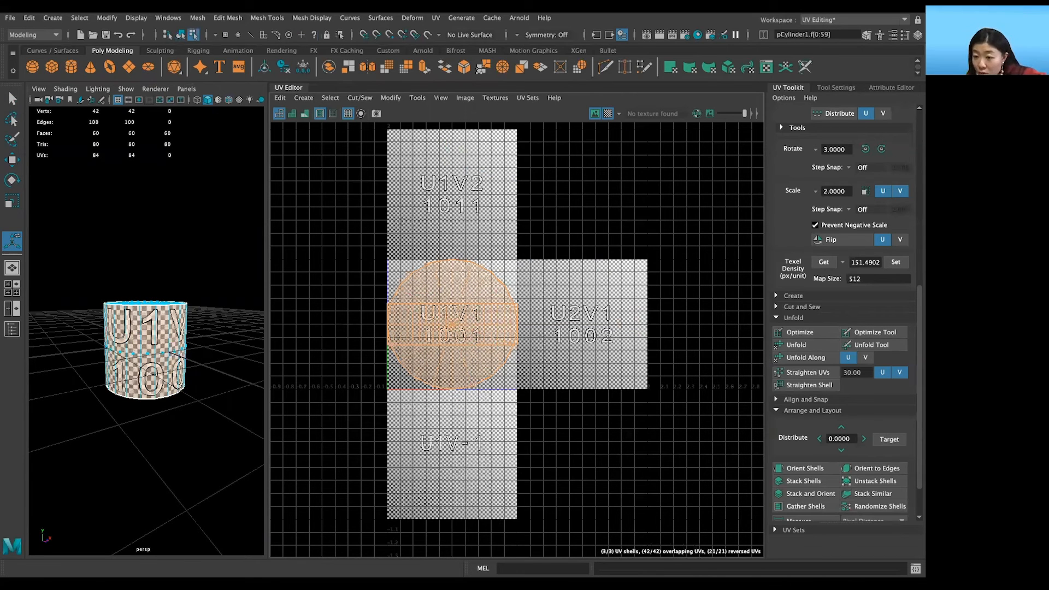
scroll(836, 431, down, 2)
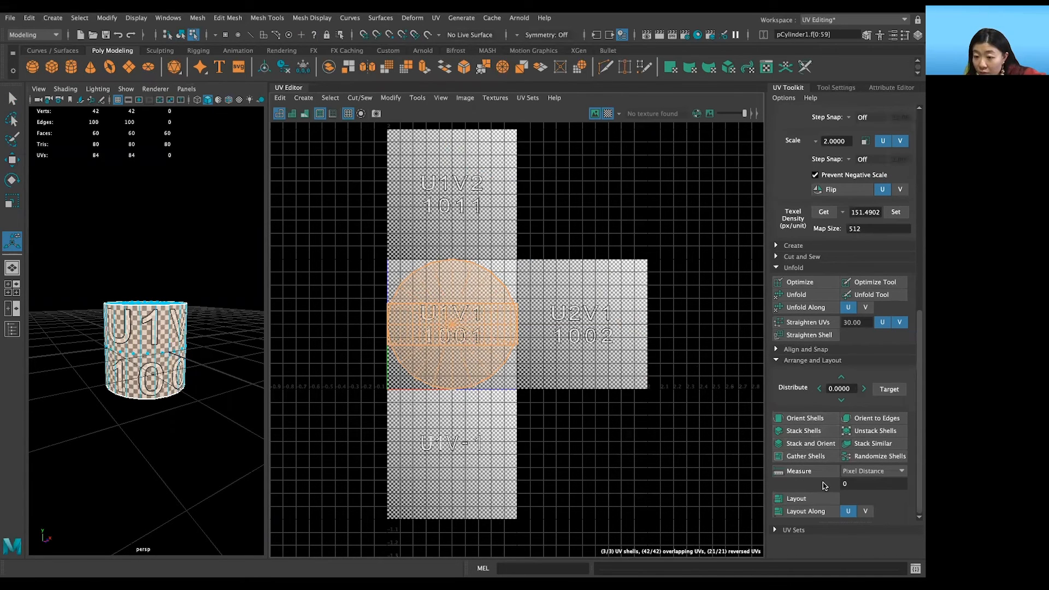
click(823, 499)
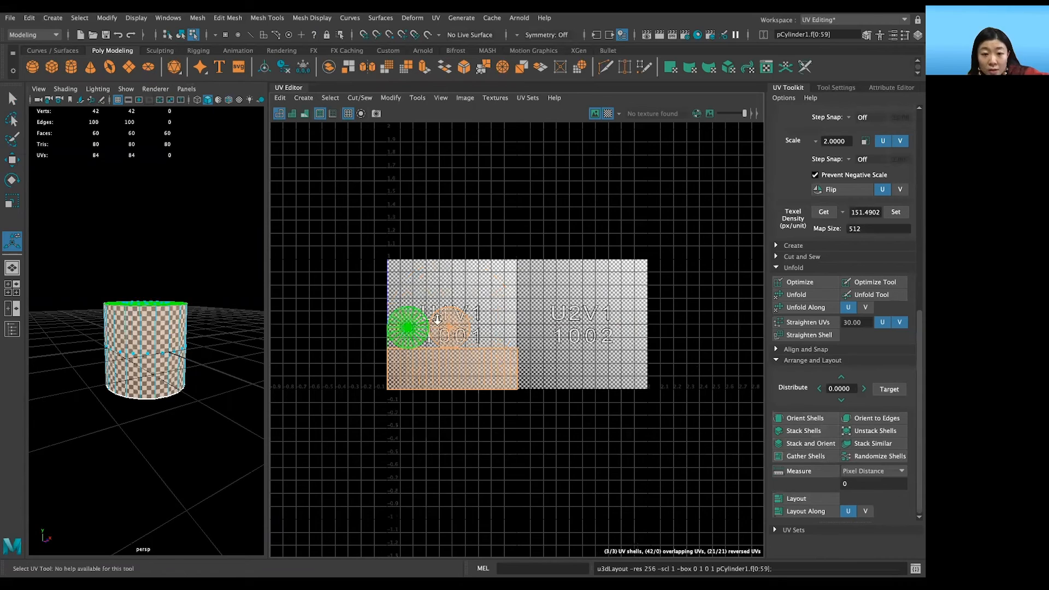
scroll(405, 328, up, 2)
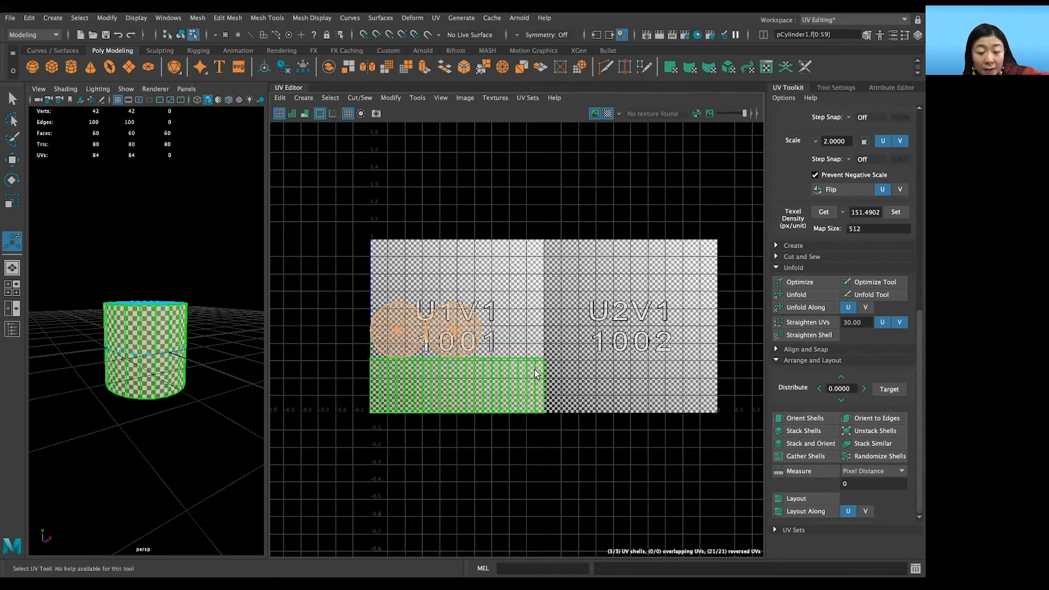
Scale all the UV shells down slightly to fit inside the U1V1 tile and clear the selection
key(r)
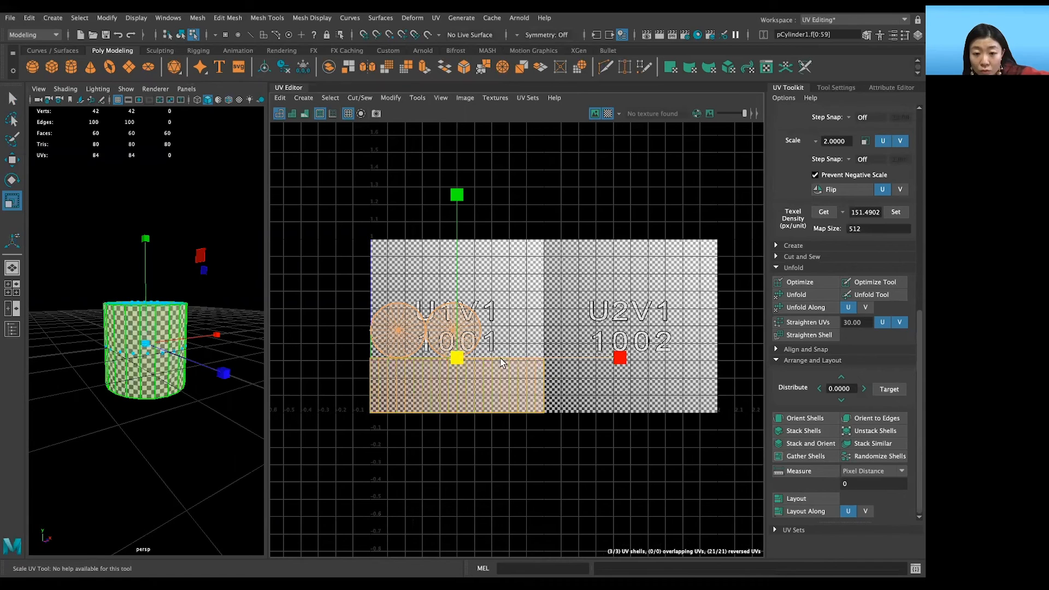
drag(455, 356, 455, 359)
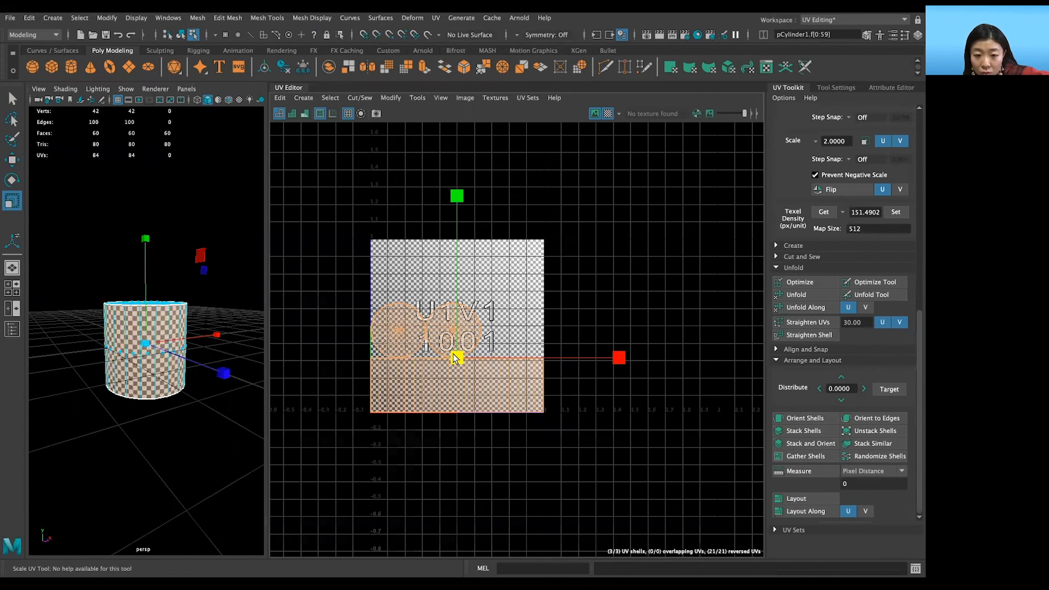
click(546, 281)
click(459, 332)
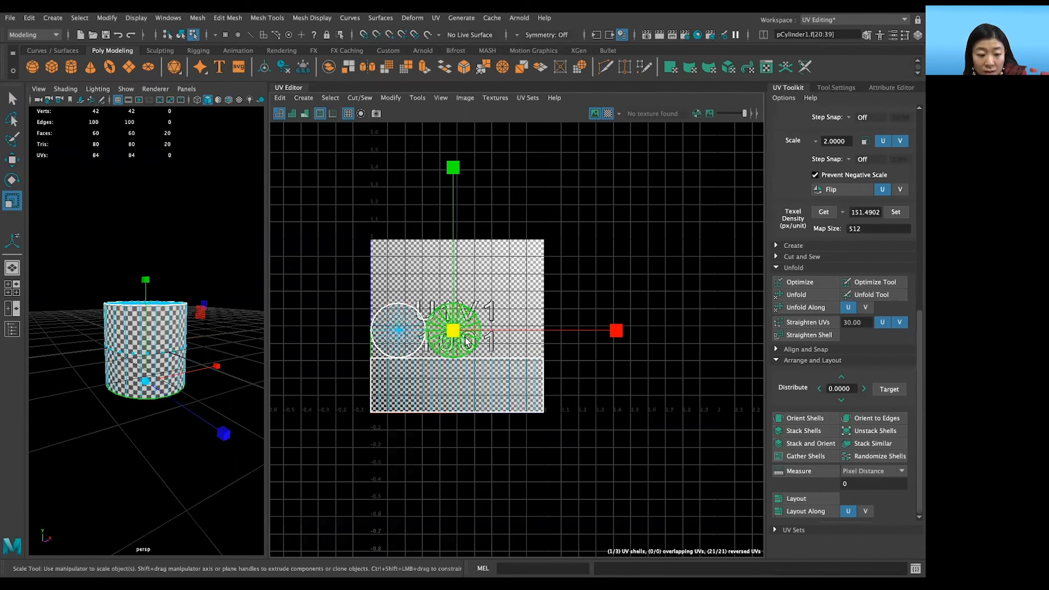
drag(326, 290, 653, 300)
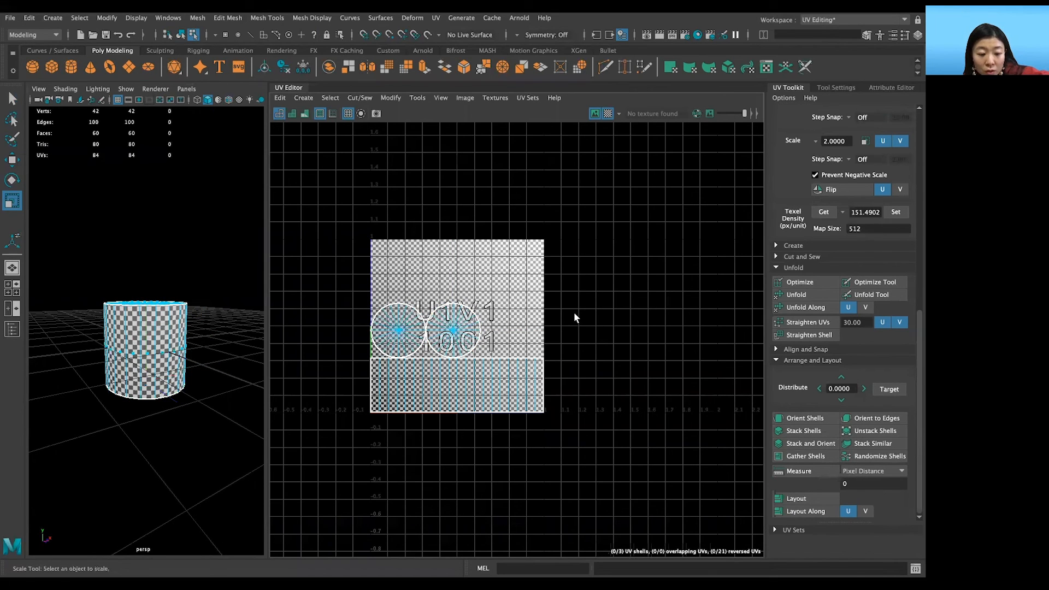
Move the two circular cap shells up, away from the rectangular side shell
key(w)
click(429, 324)
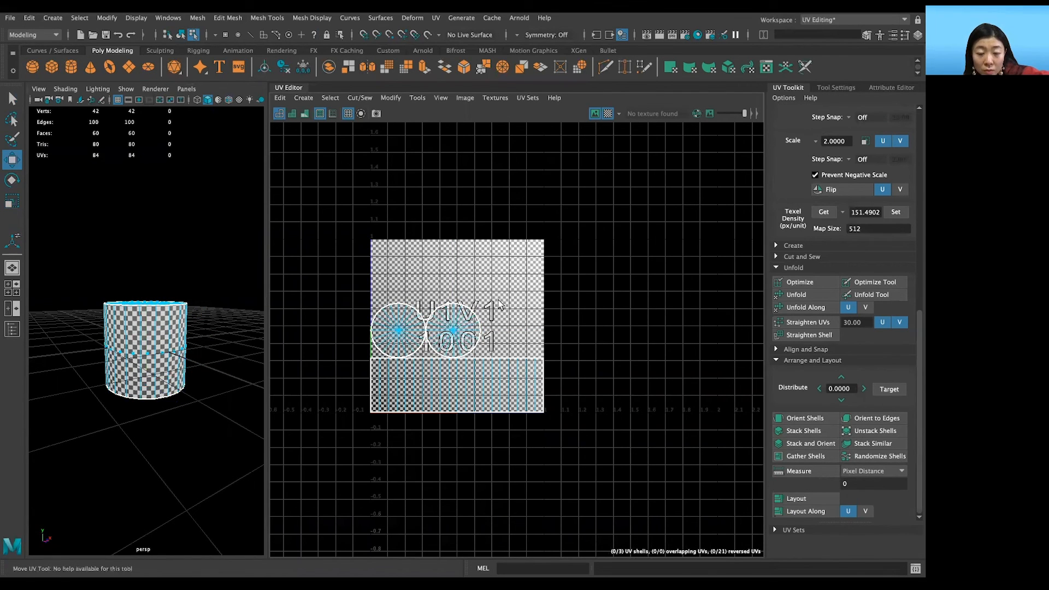
drag(496, 299, 371, 335)
drag(426, 273, 426, 245)
drag(493, 304, 507, 305)
Move the side shell up from the U1V1 tile's lower edge and space the two cap shells apart horizontally
click(551, 305)
drag(595, 455, 322, 372)
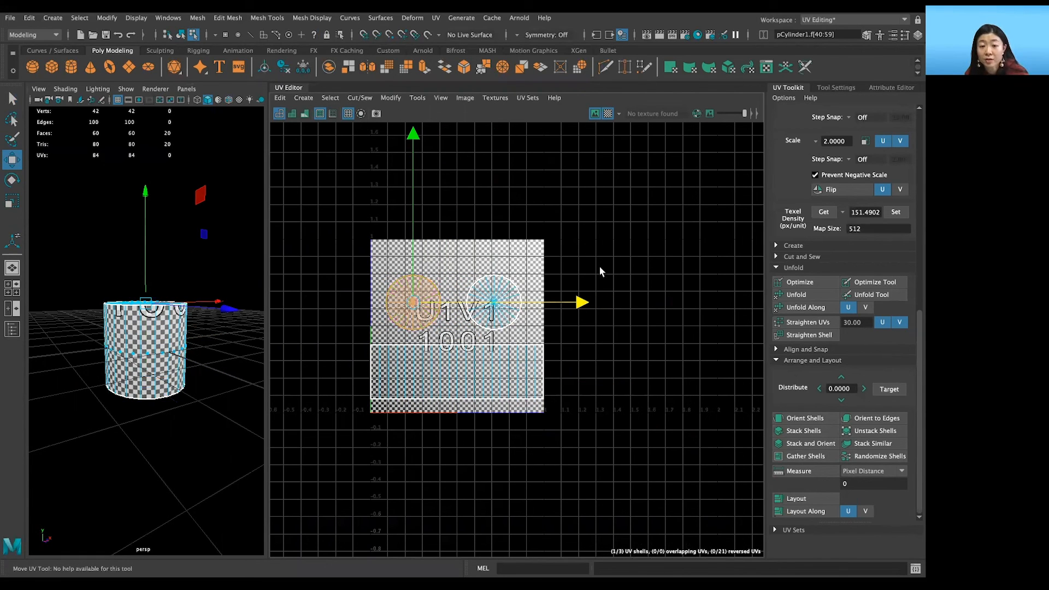
click(586, 286)
scroll(587, 286, up, 2)
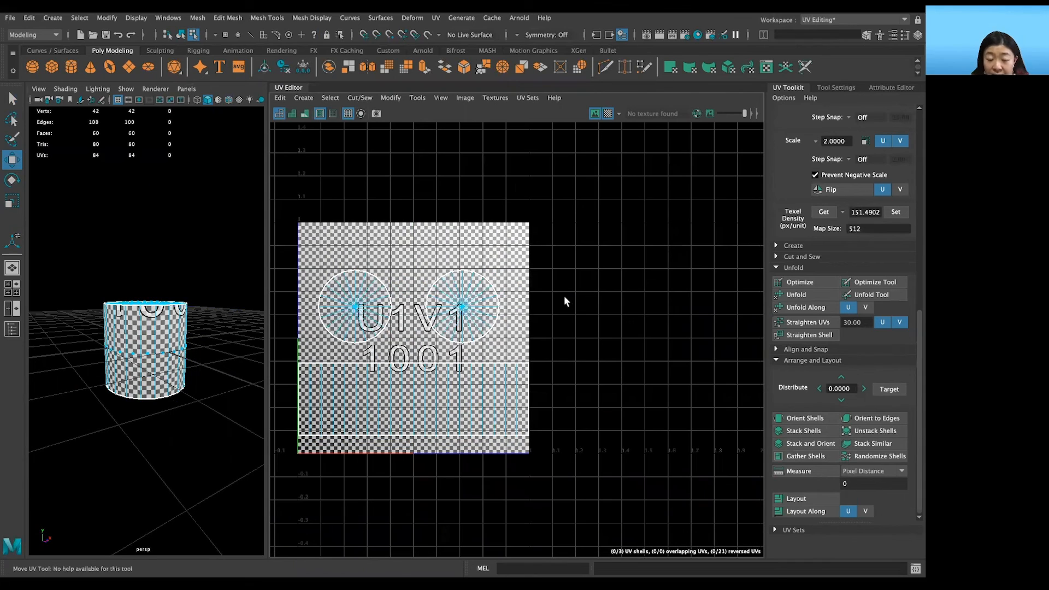